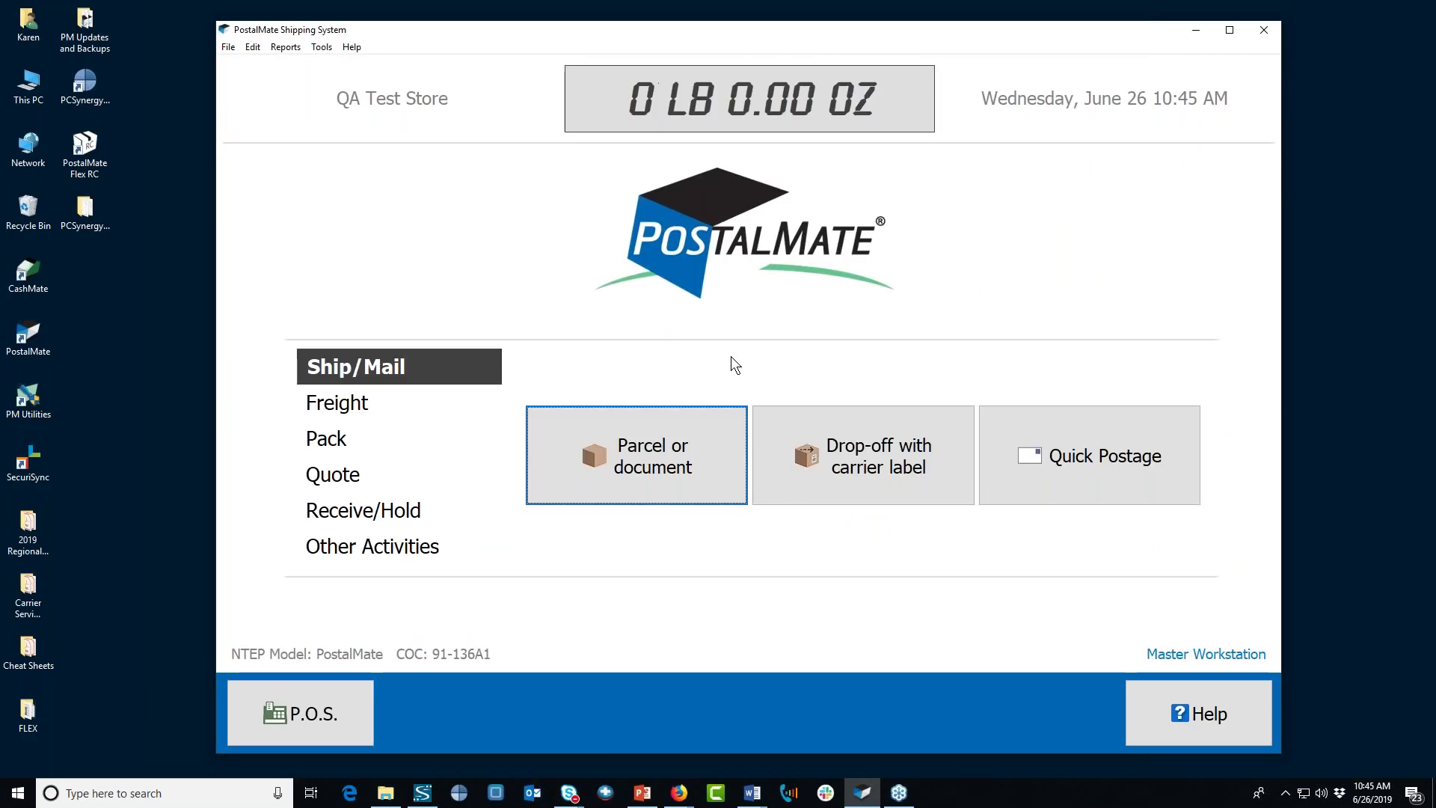
# In the shipping settings, set the Dimensions option to "Require dims for services with dim rating" and save it.
pyautogui.click(324, 49)
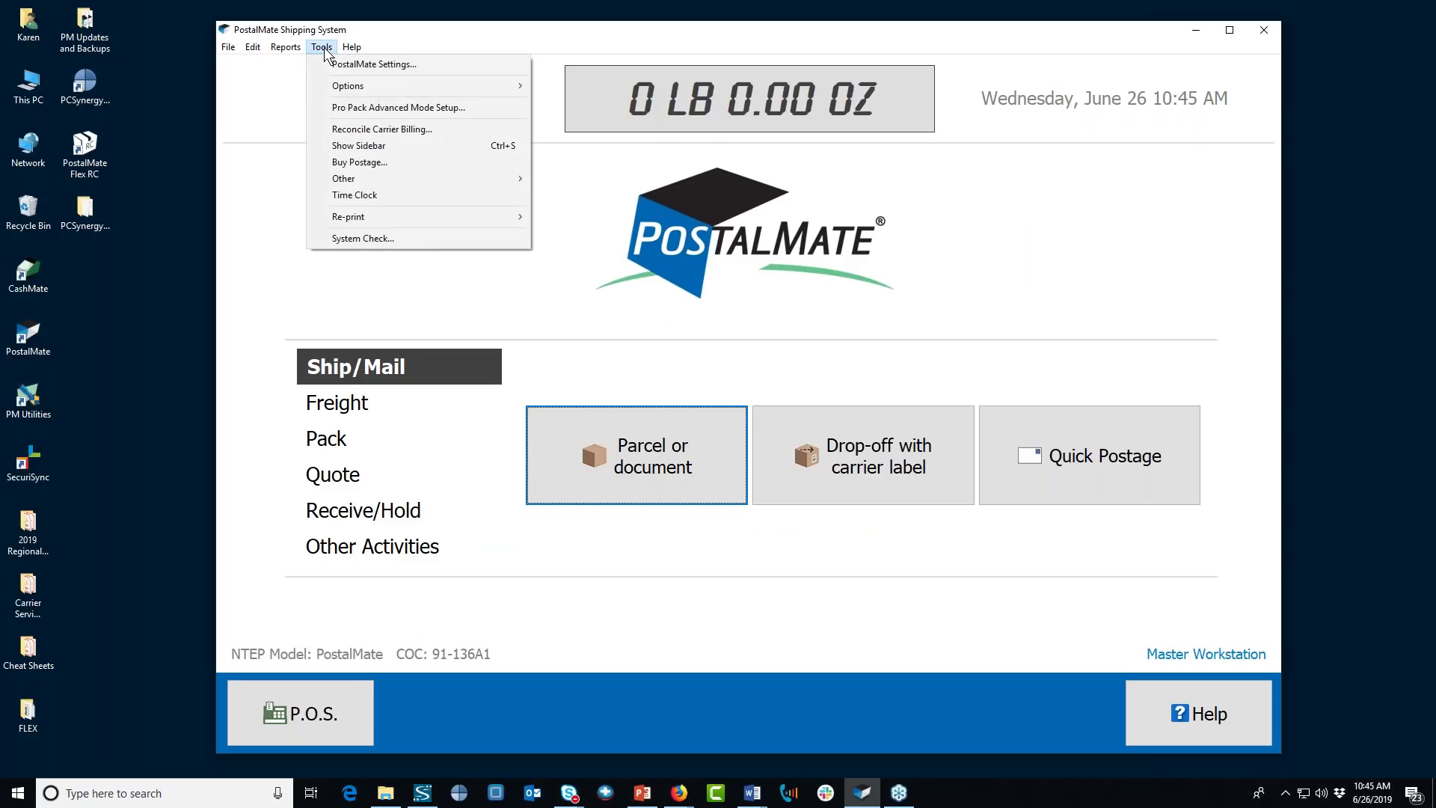
pyautogui.click(337, 62)
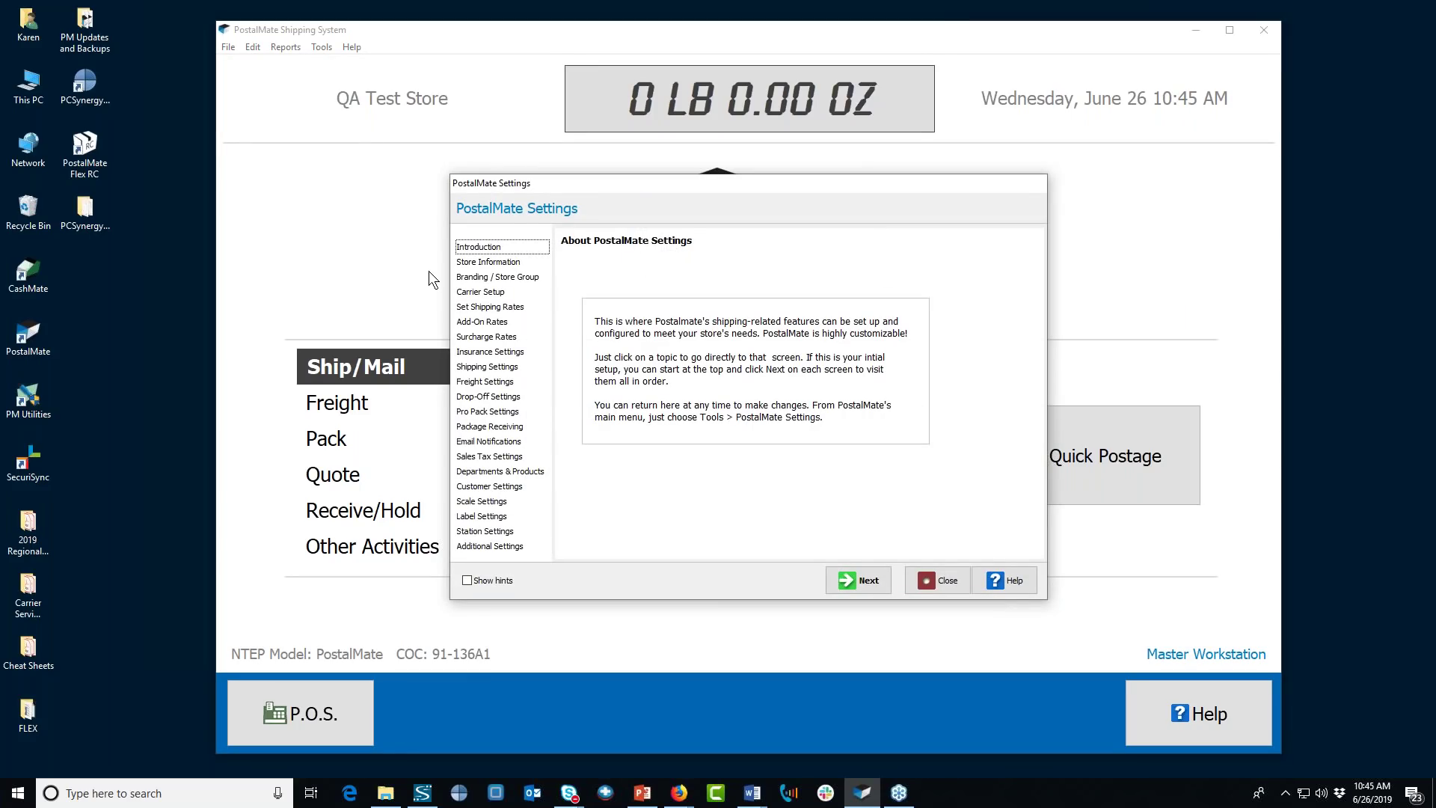
pyautogui.click(482, 368)
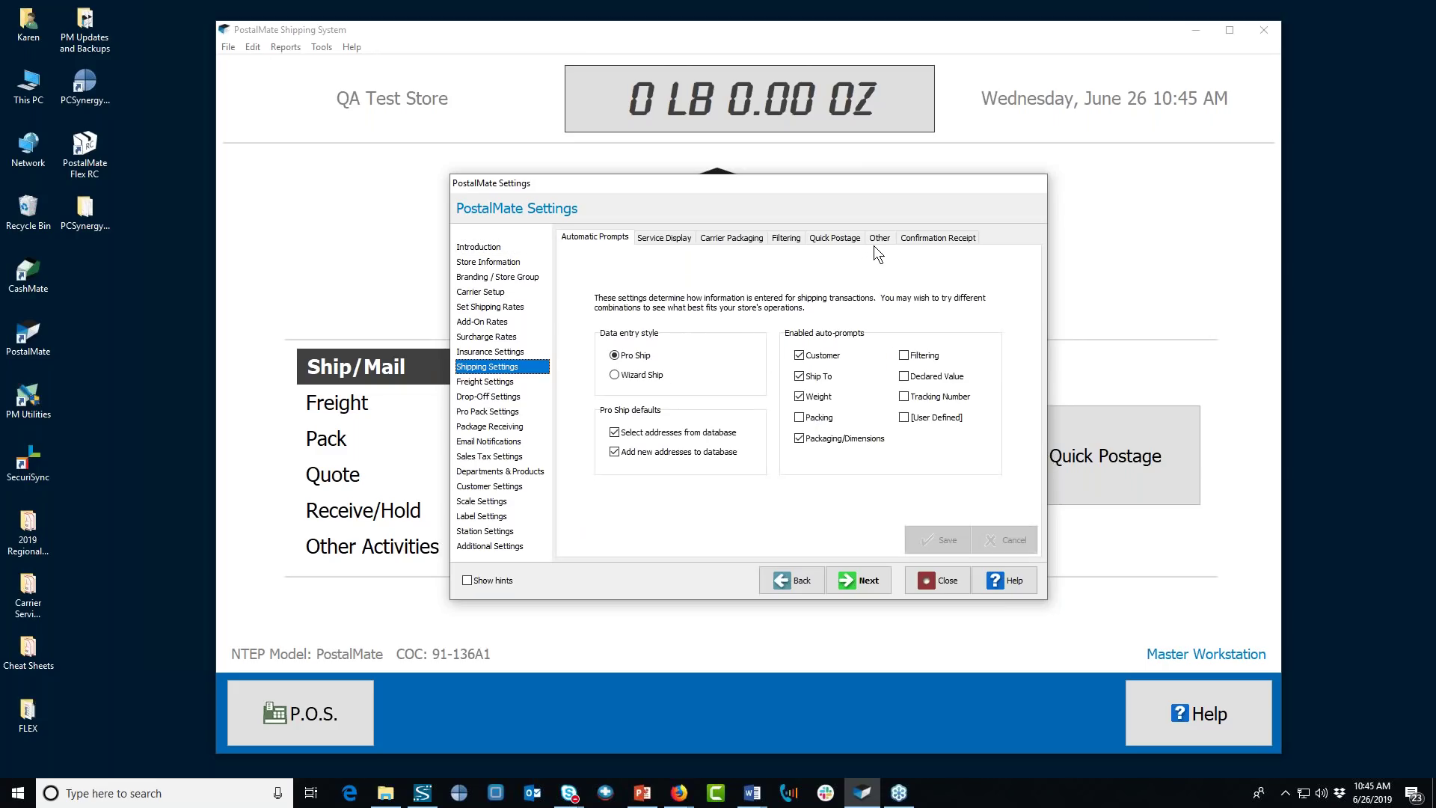
pyautogui.click(879, 238)
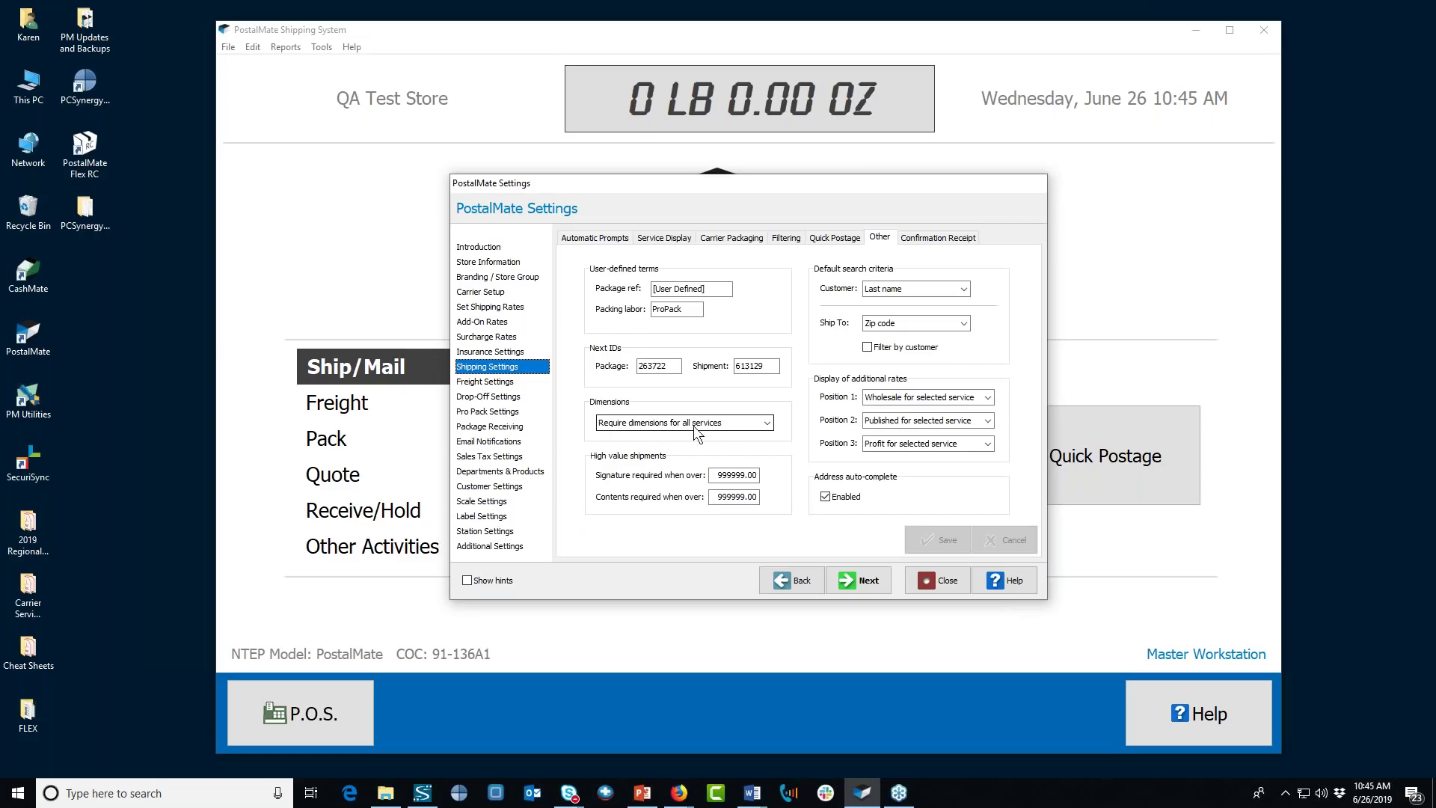
pyautogui.click(771, 424)
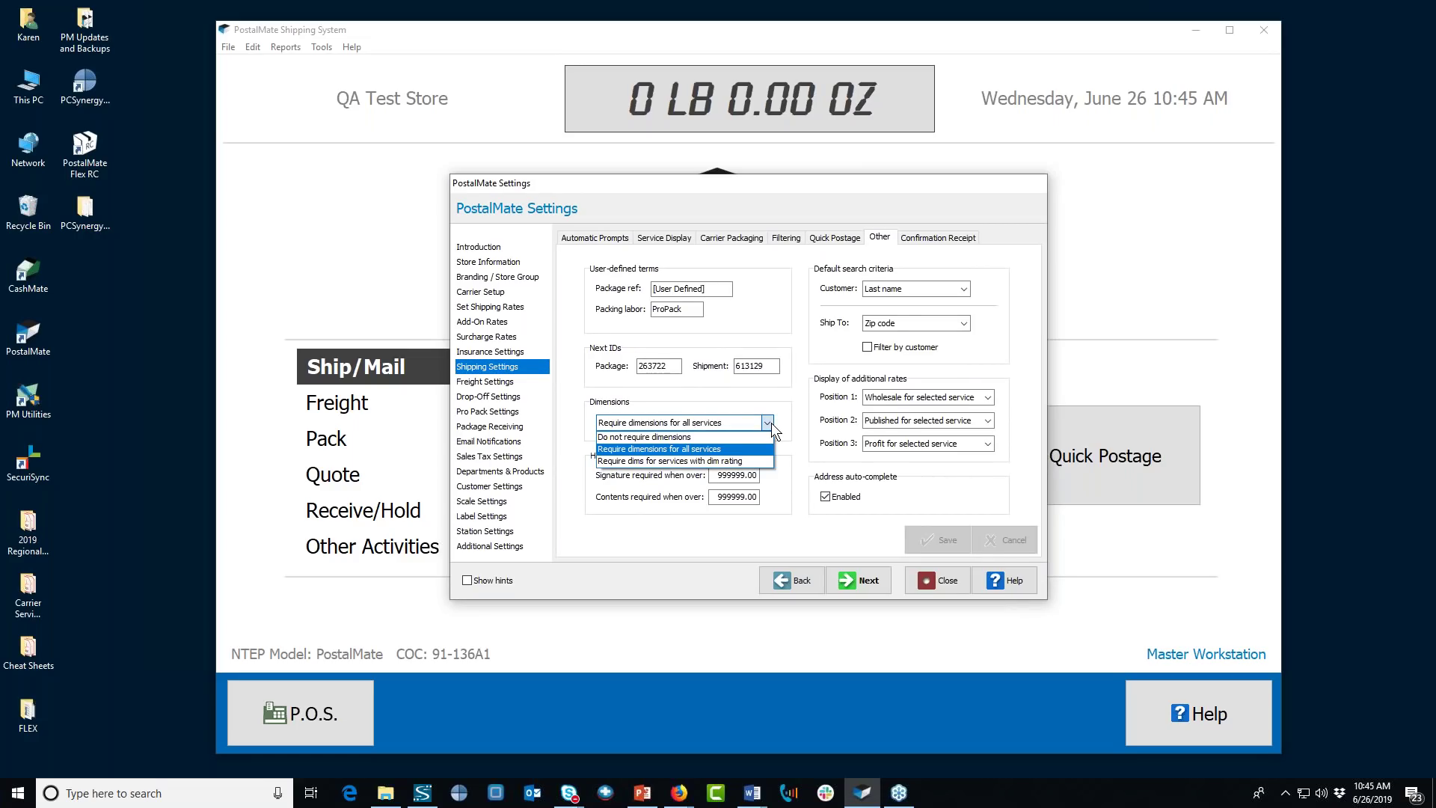
pyautogui.click(761, 462)
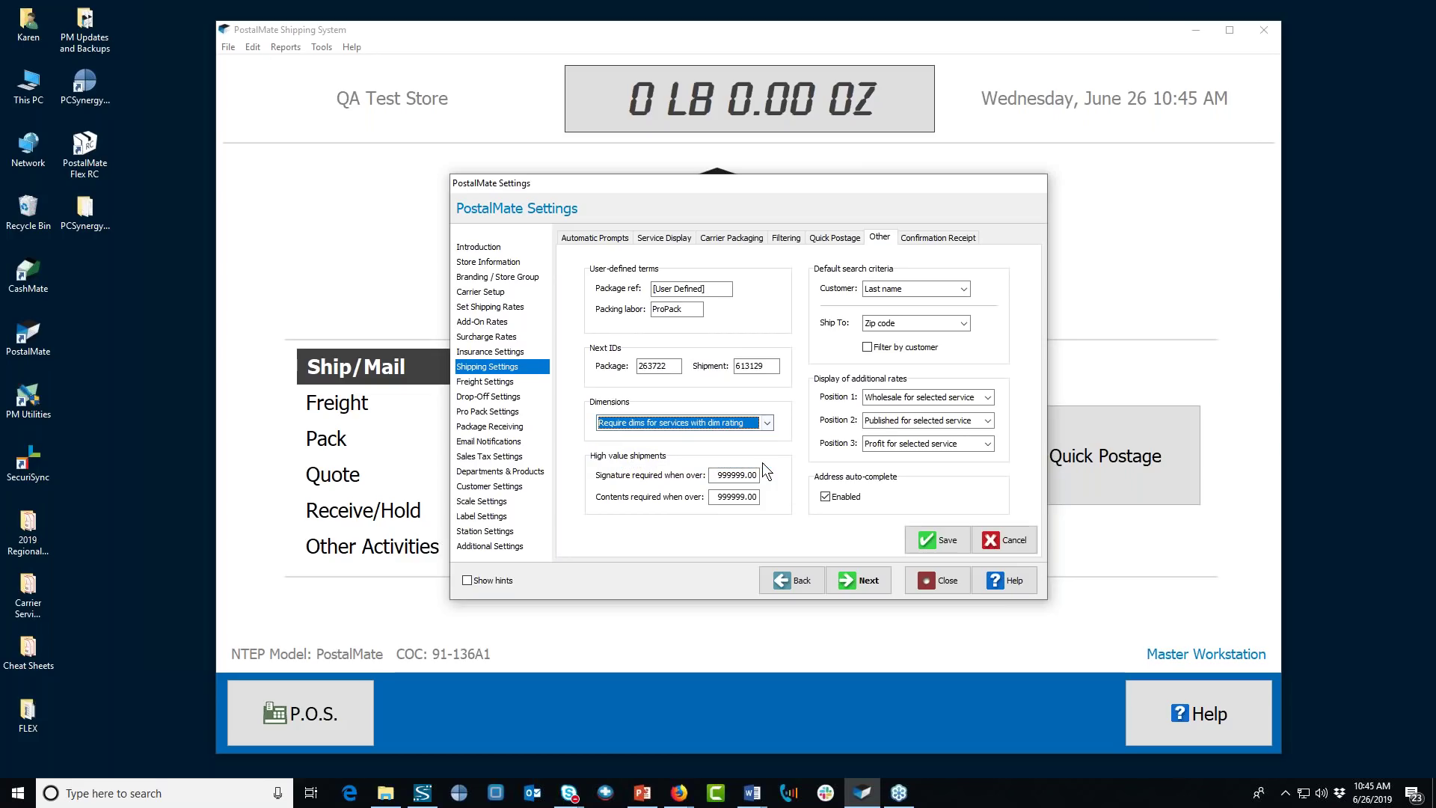
pyautogui.click(768, 423)
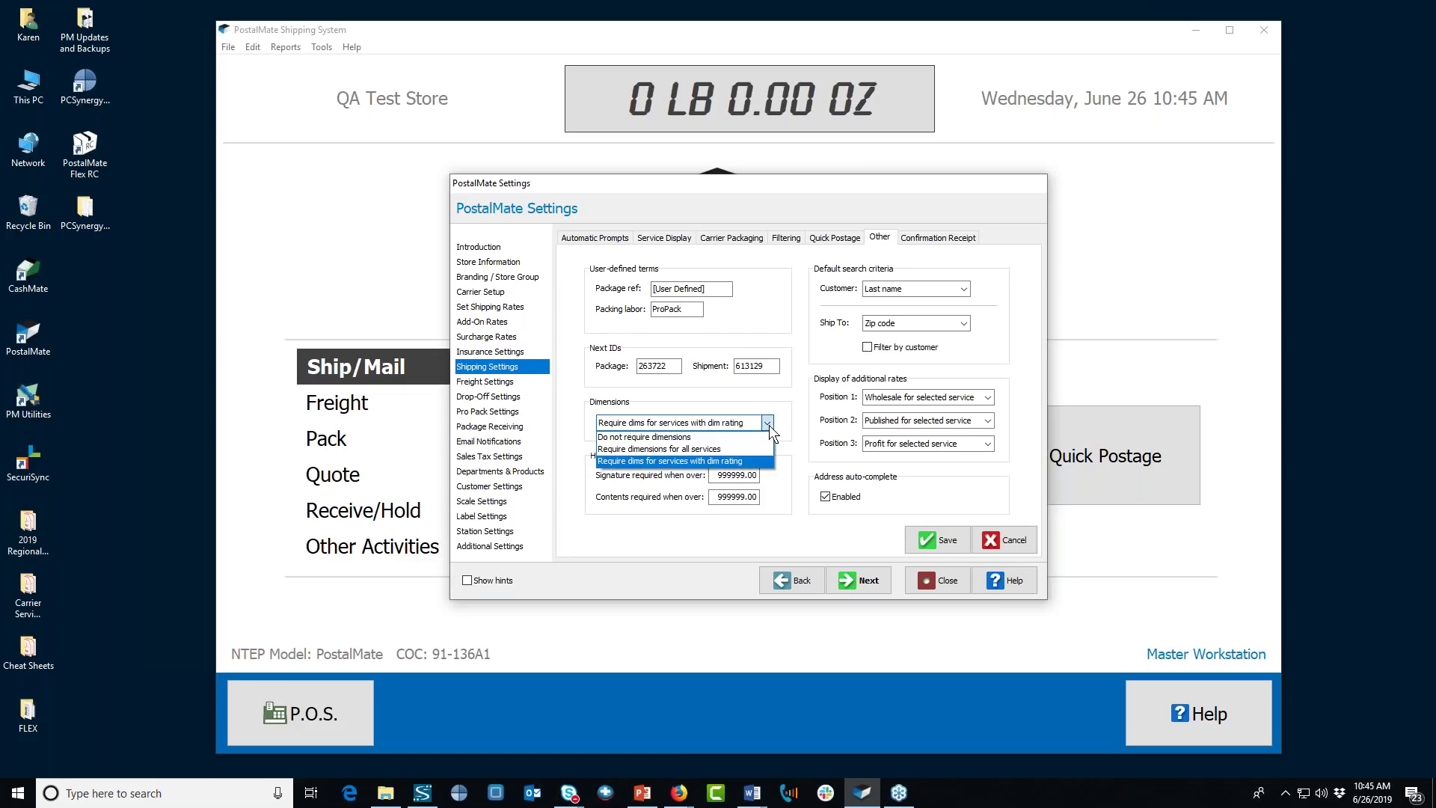
pyautogui.click(784, 464)
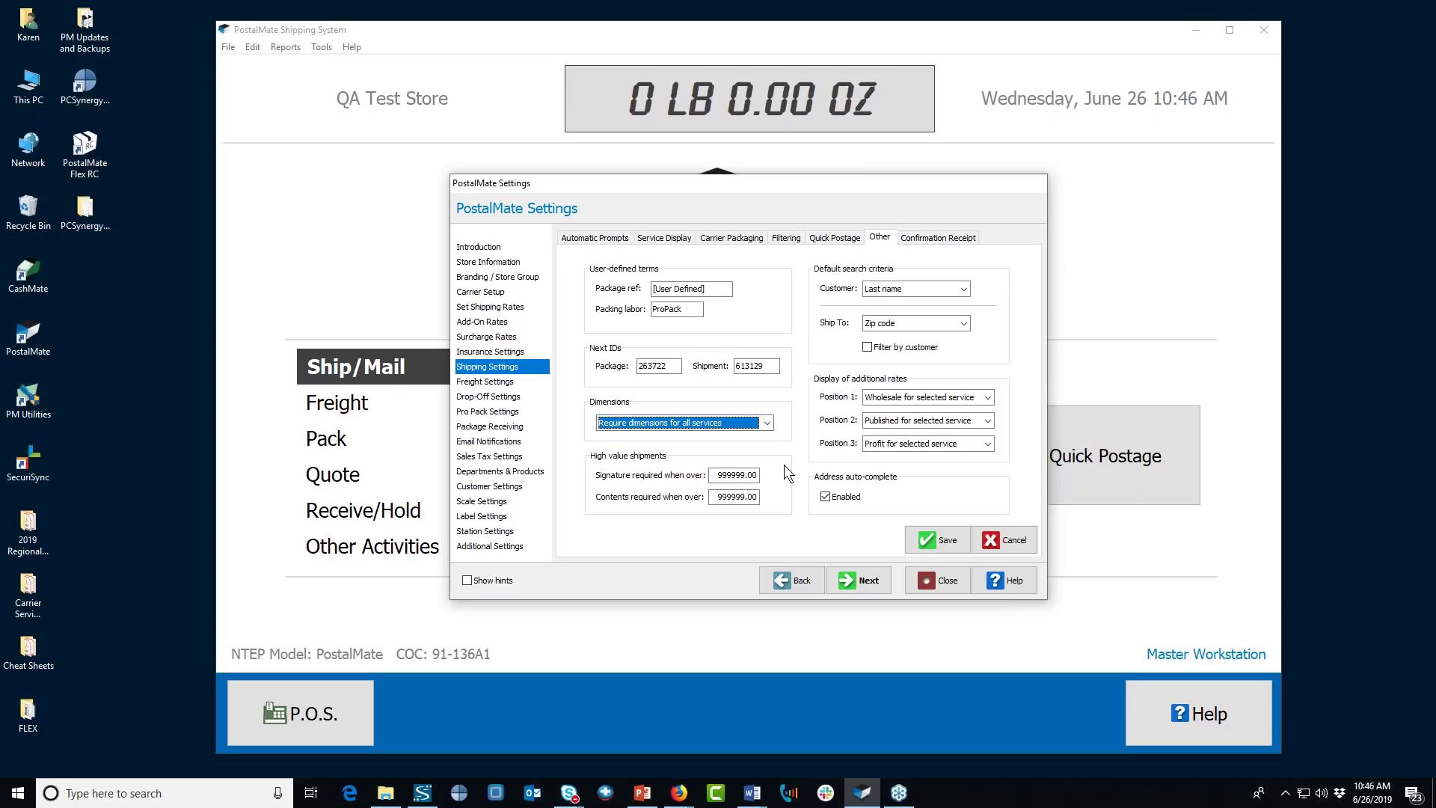
pyautogui.click(768, 425)
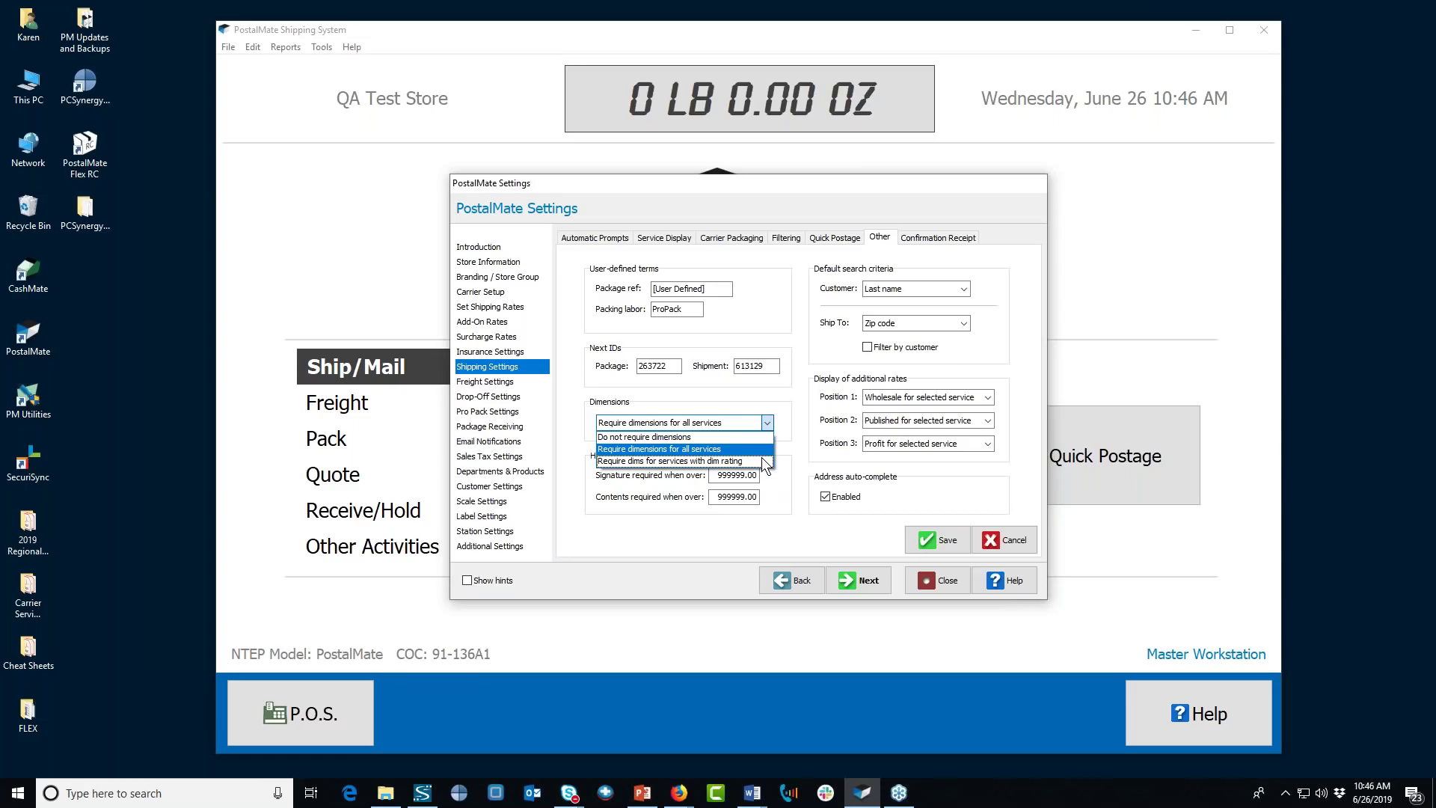
pyautogui.click(762, 460)
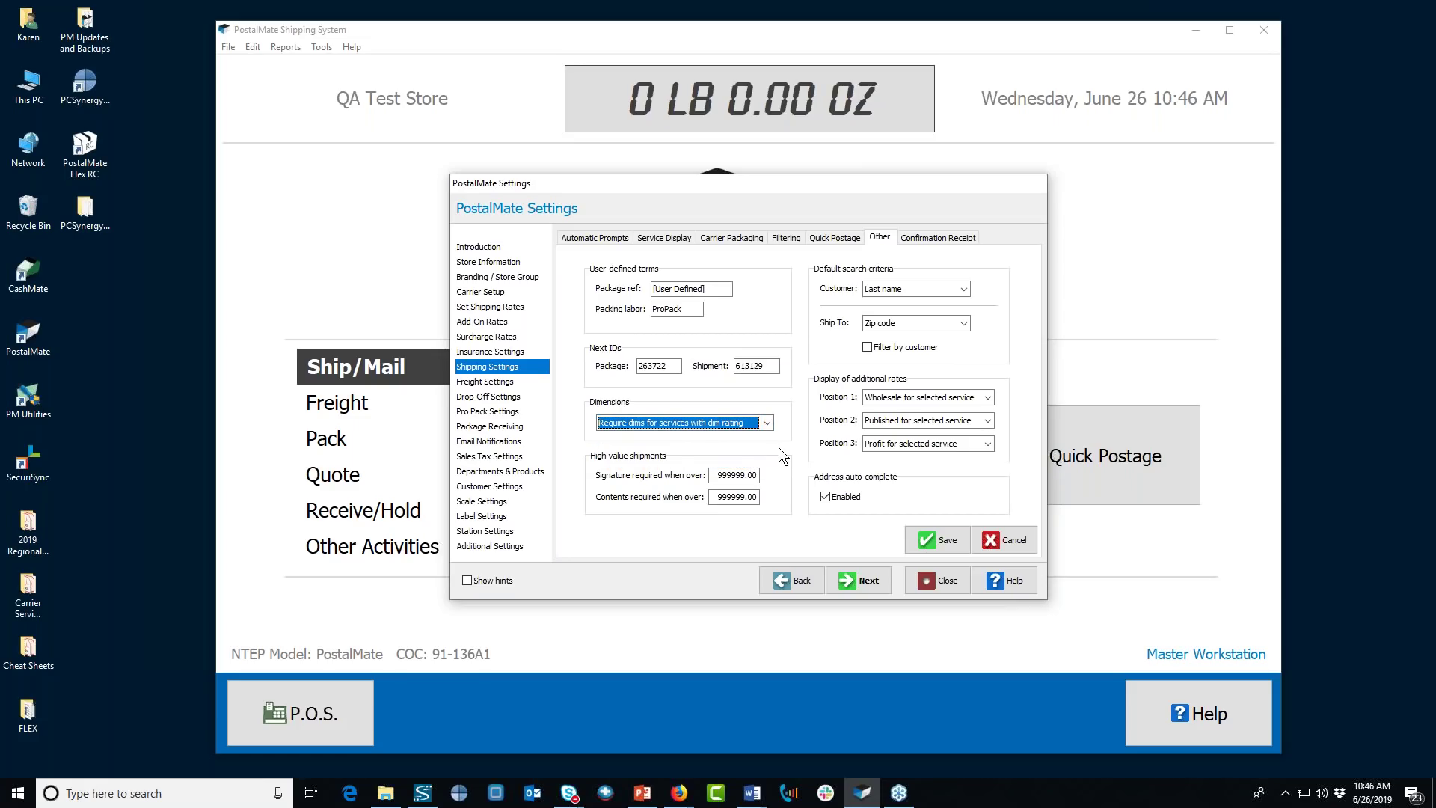
pyautogui.click(914, 542)
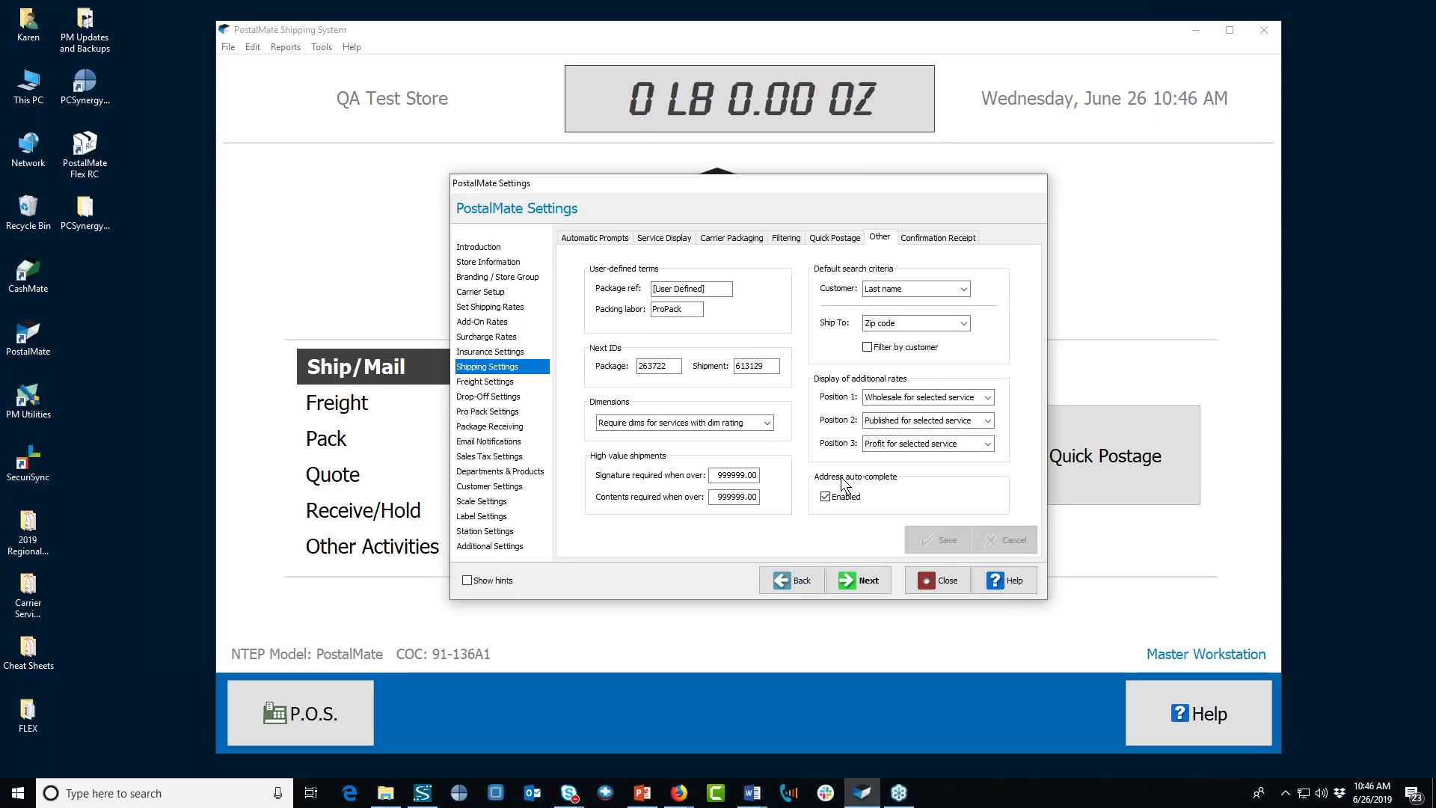
pyautogui.click(948, 581)
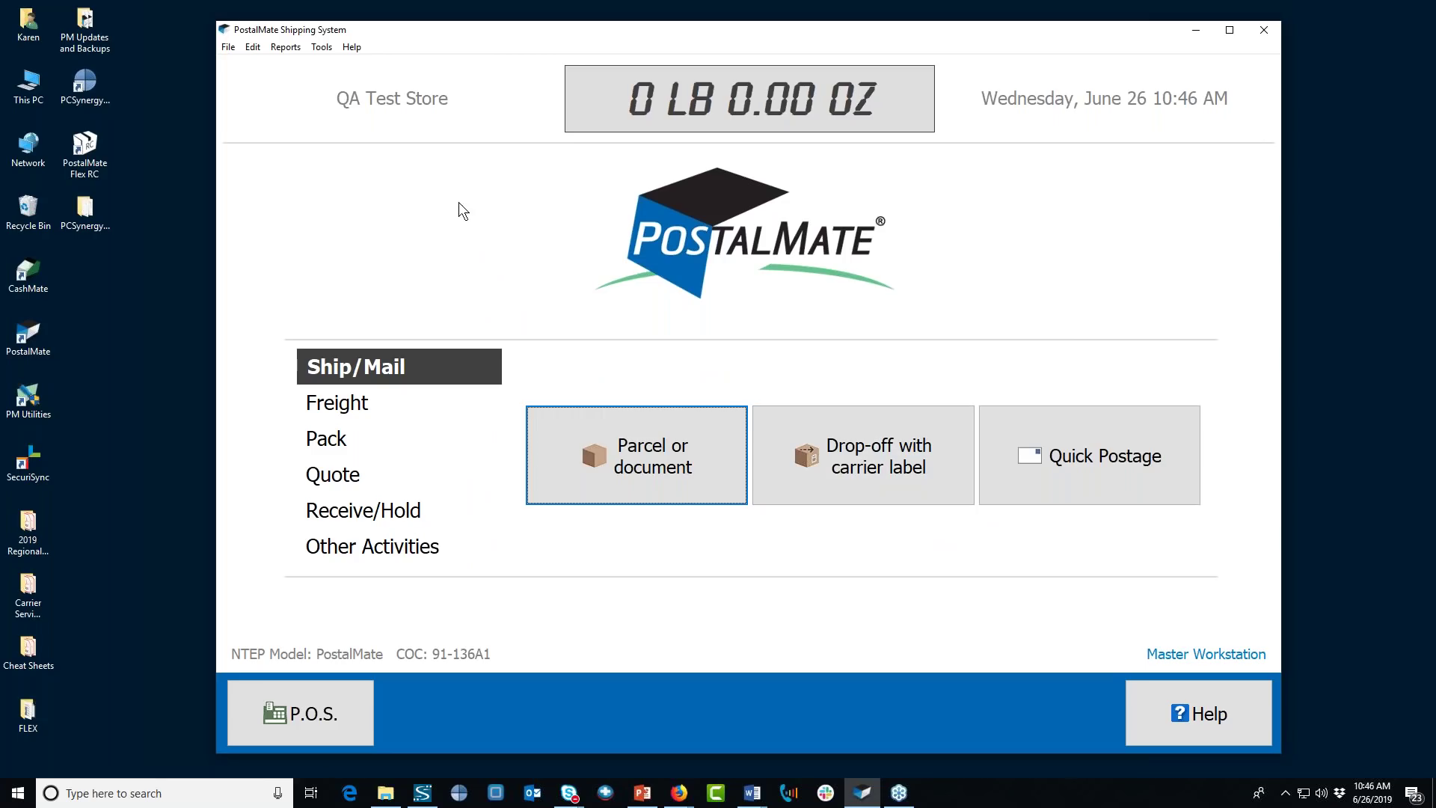
# Review the Endicia transaction and postage buying options in the USPS carrier setup, leaving them without changes.
pyautogui.click(322, 47)
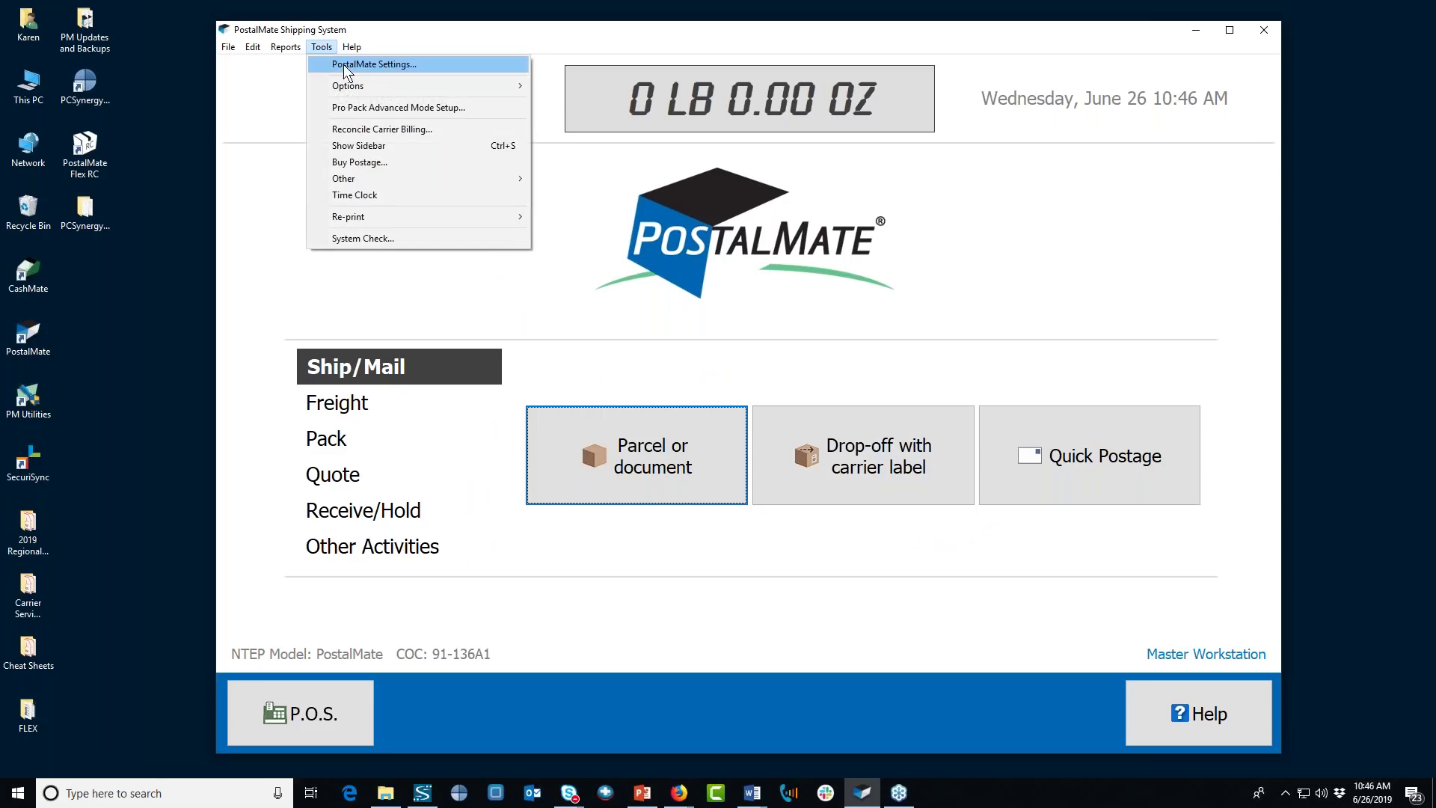
pyautogui.click(346, 66)
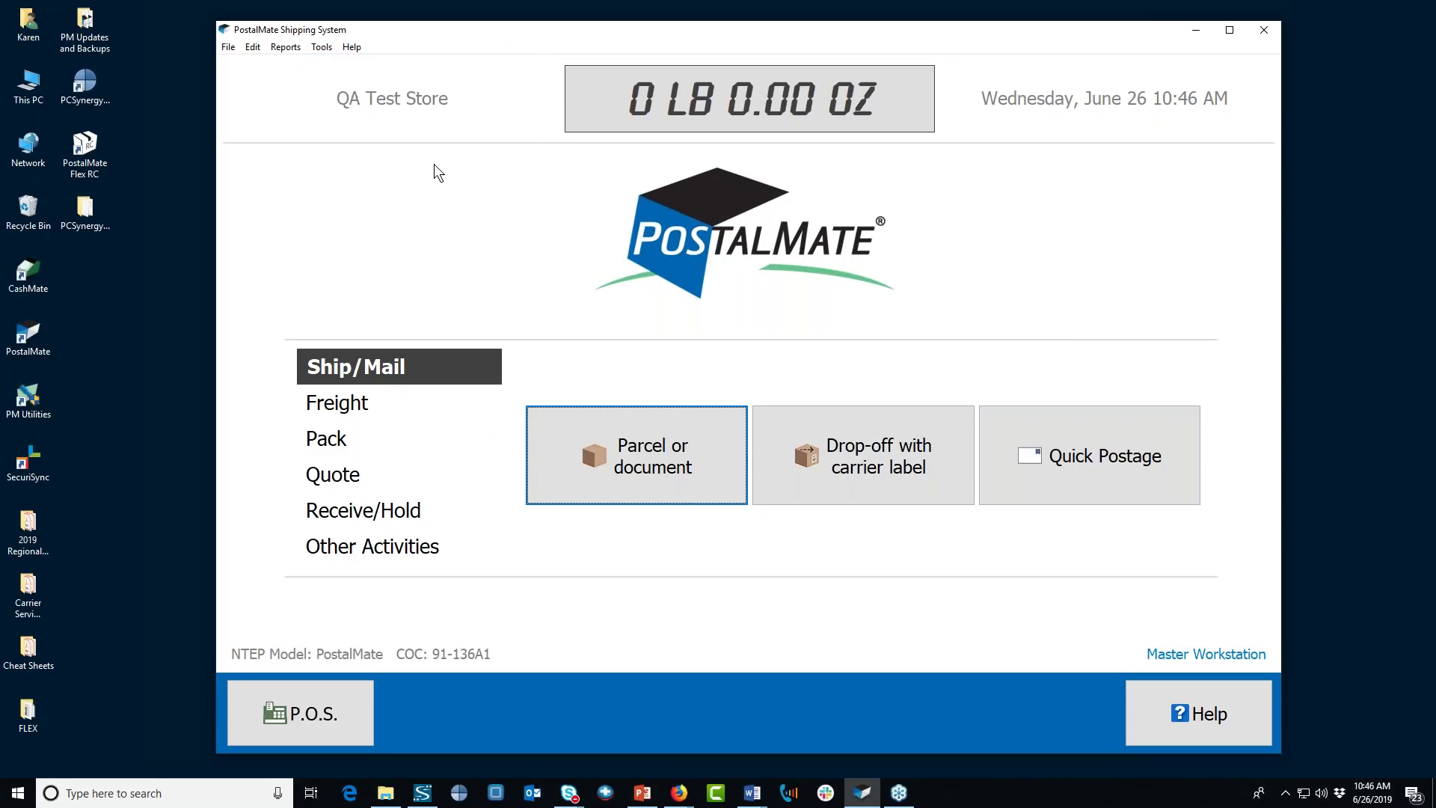
pyautogui.click(494, 292)
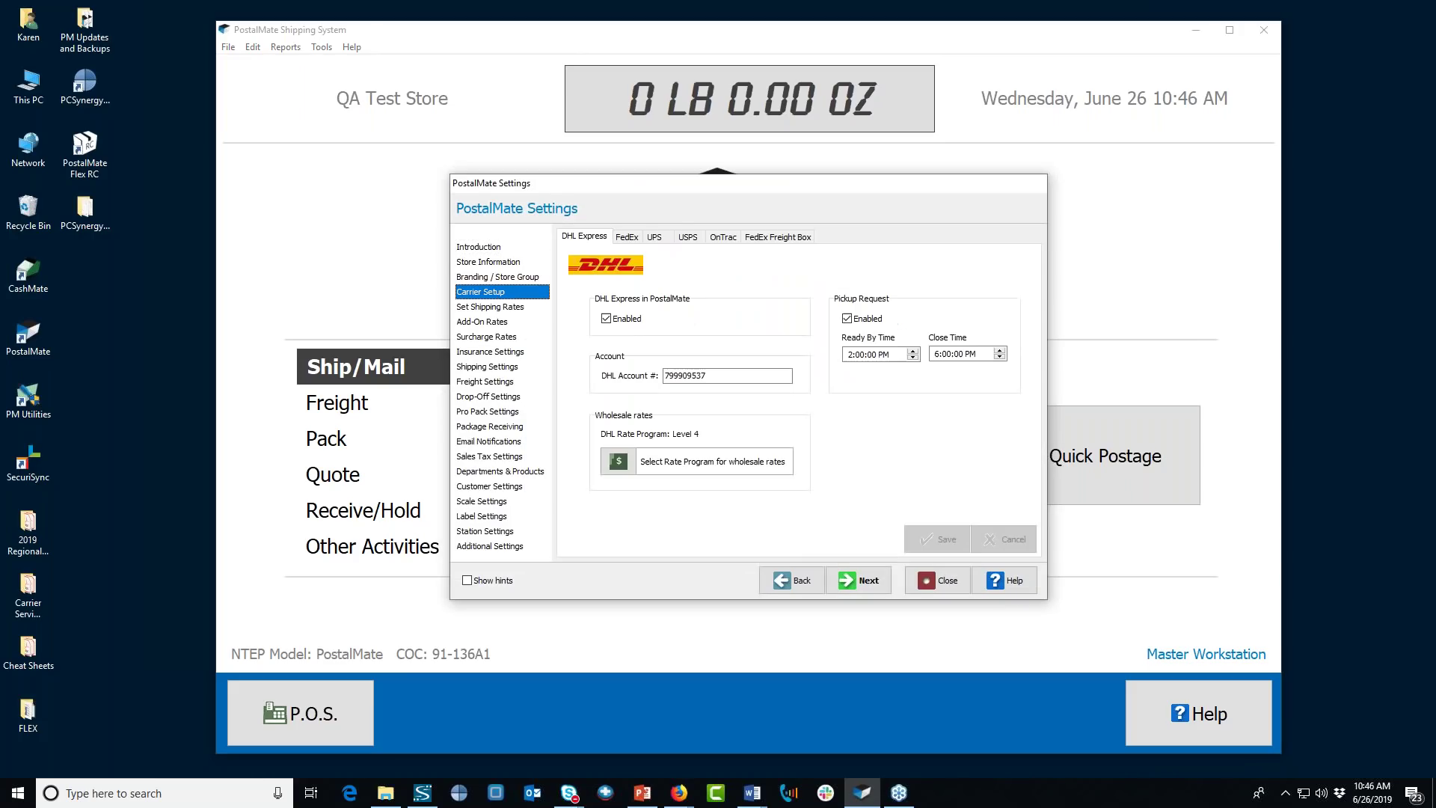
pyautogui.click(690, 237)
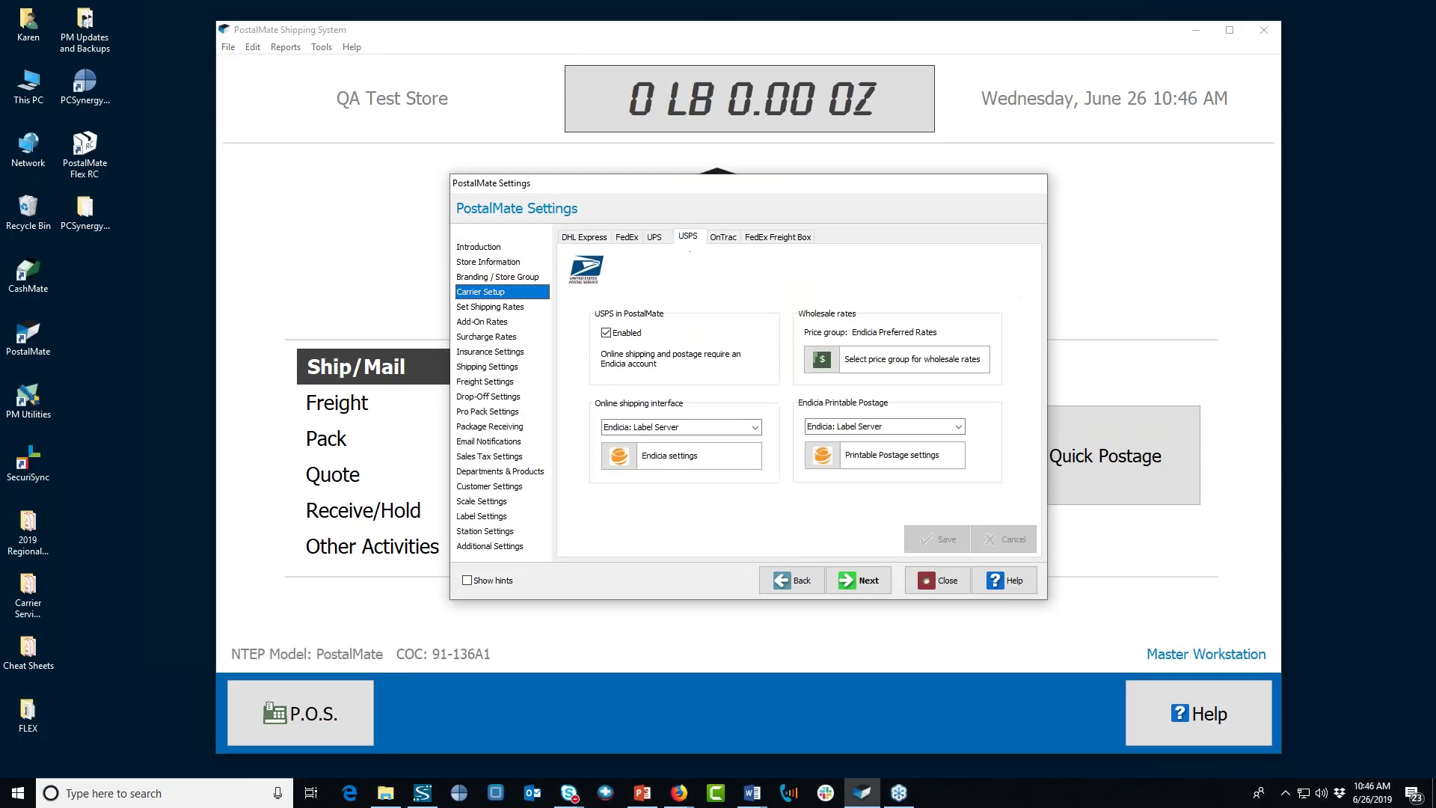
pyautogui.click(620, 456)
pyautogui.click(583, 268)
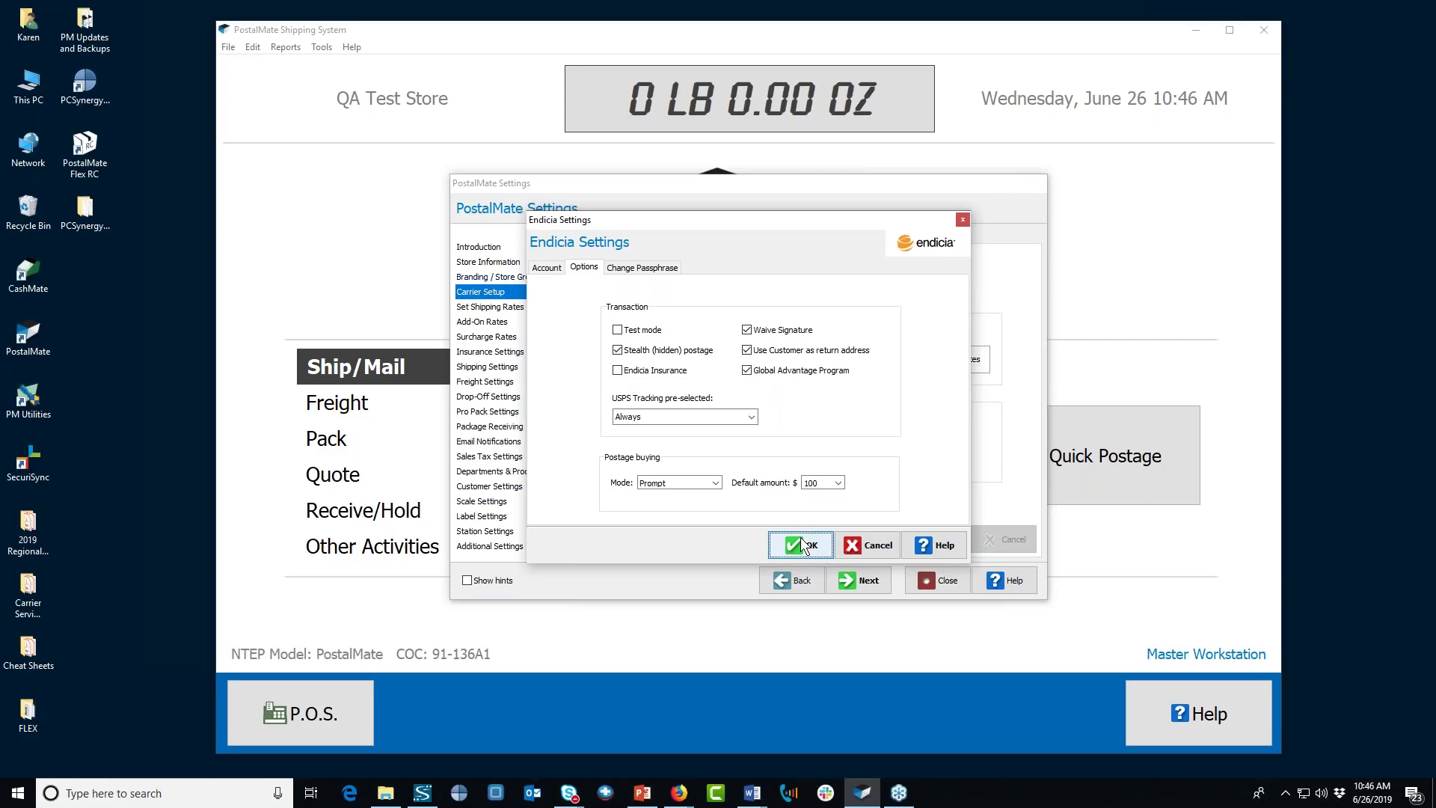
pyautogui.click(868, 542)
pyautogui.click(925, 582)
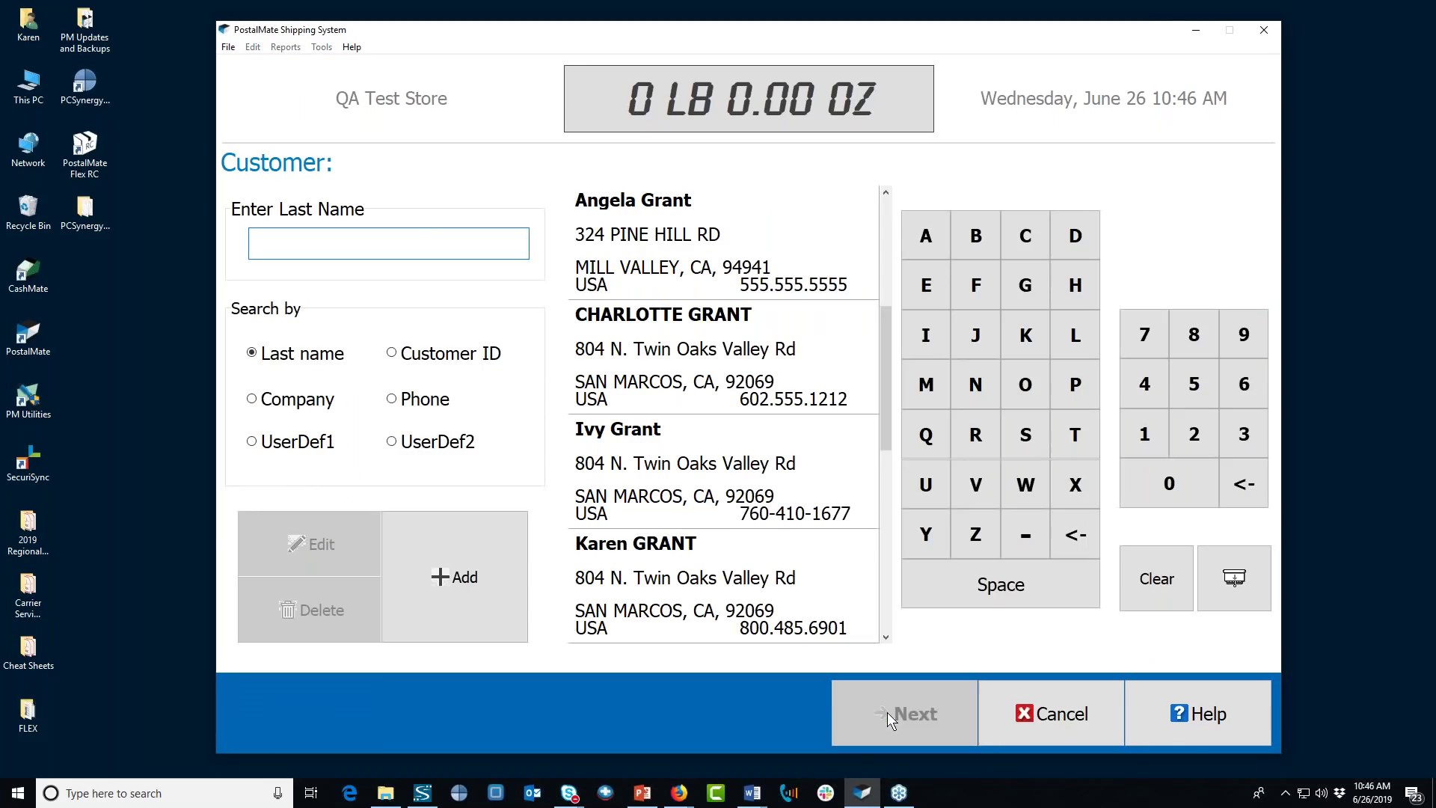
# Enter a package with no customer selected, a weight of 3 oz and destination zip code 85202.
pyautogui.click(888, 712)
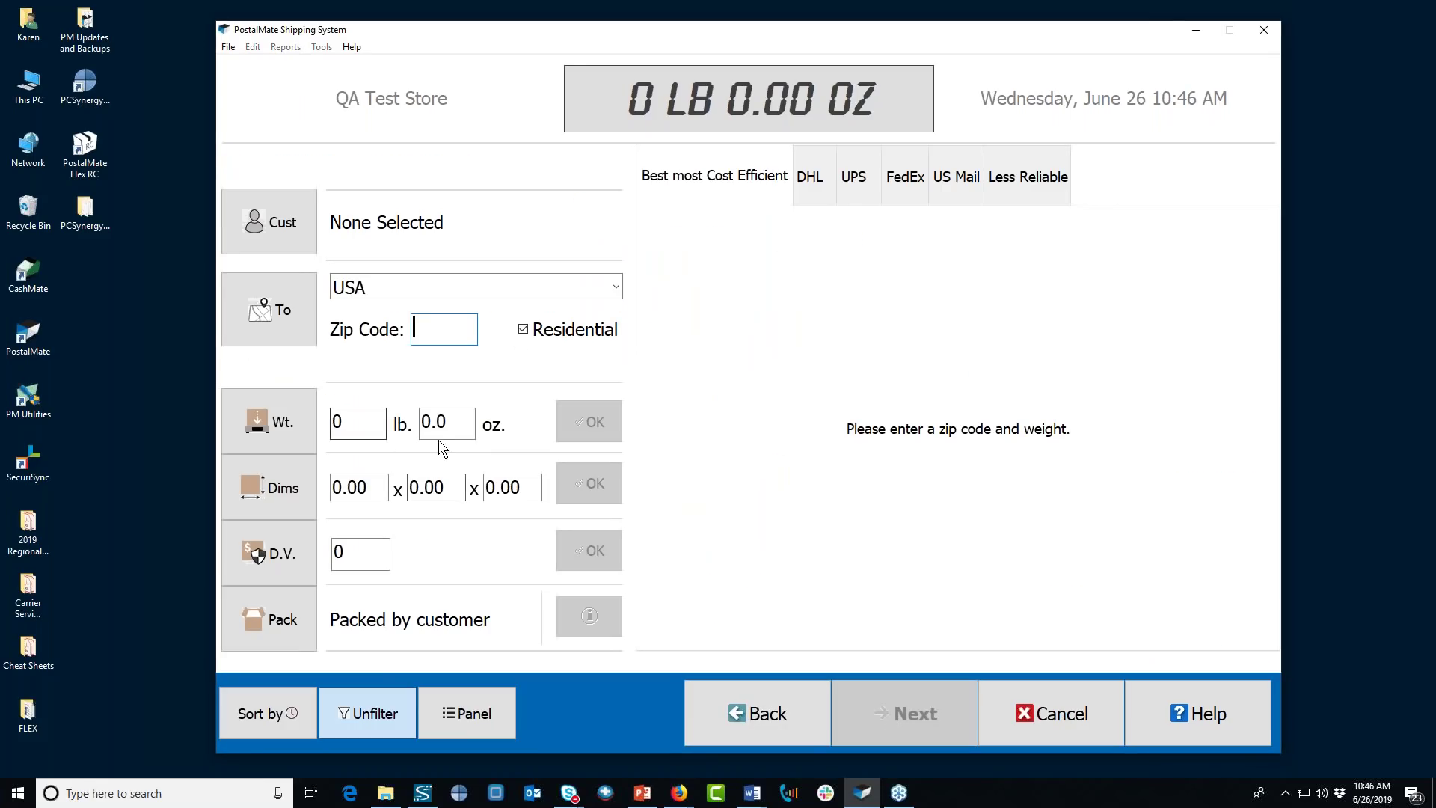
pyautogui.click(438, 416)
pyautogui.write('3')
pyautogui.click(449, 329)
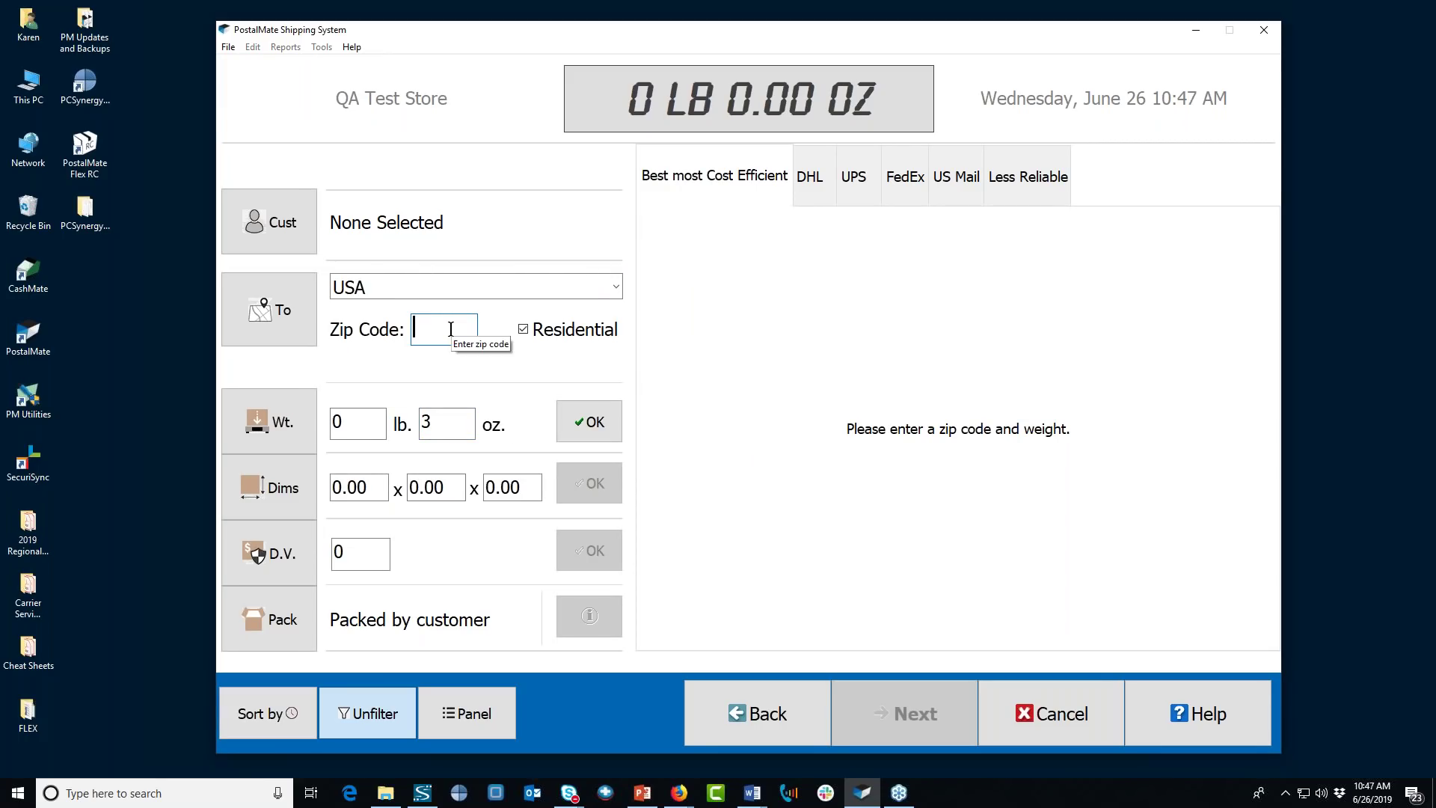
pyautogui.write('85202')
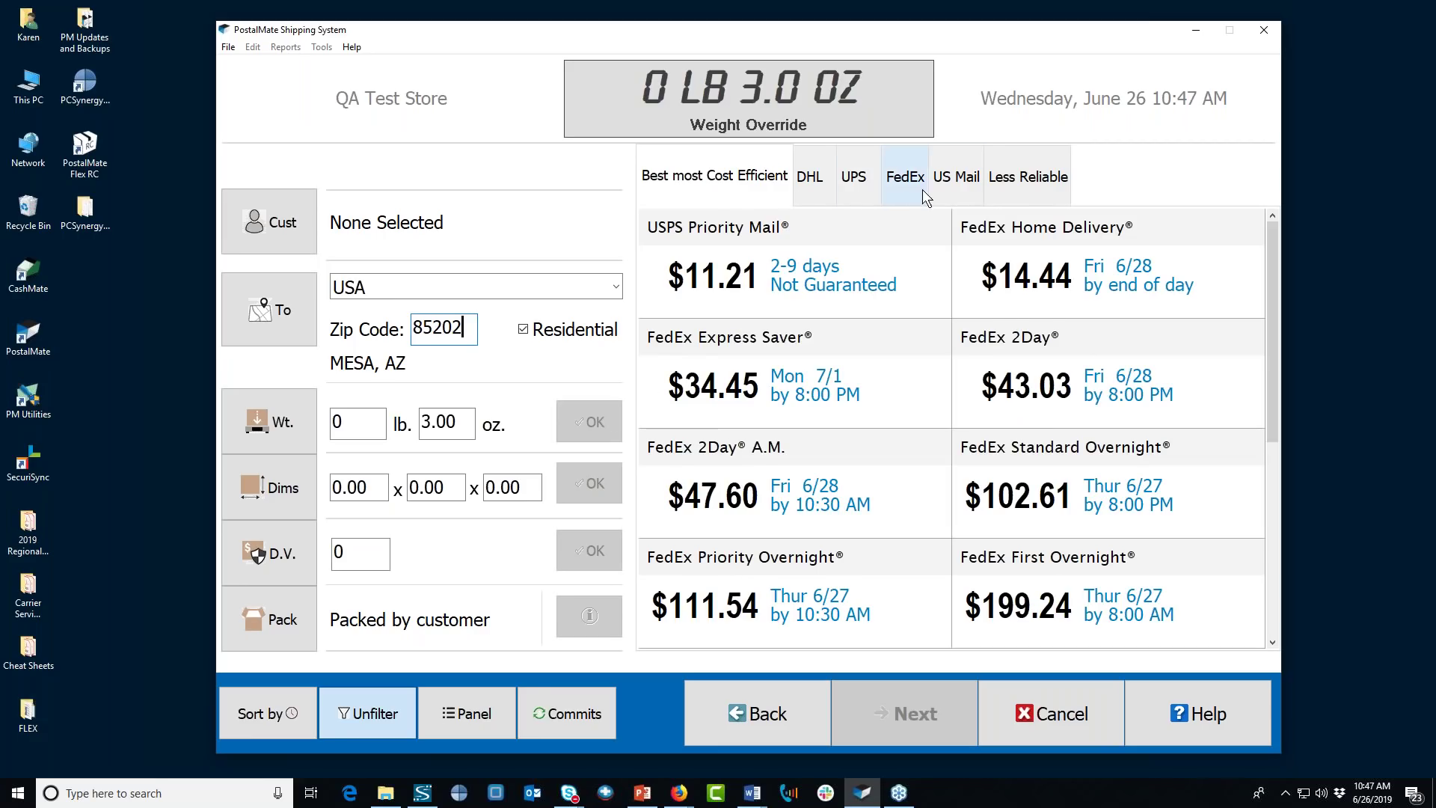
# Select USPS First-Class Mail Flat among the US Mail rates and review the First Class services comparison.
pyautogui.click(958, 178)
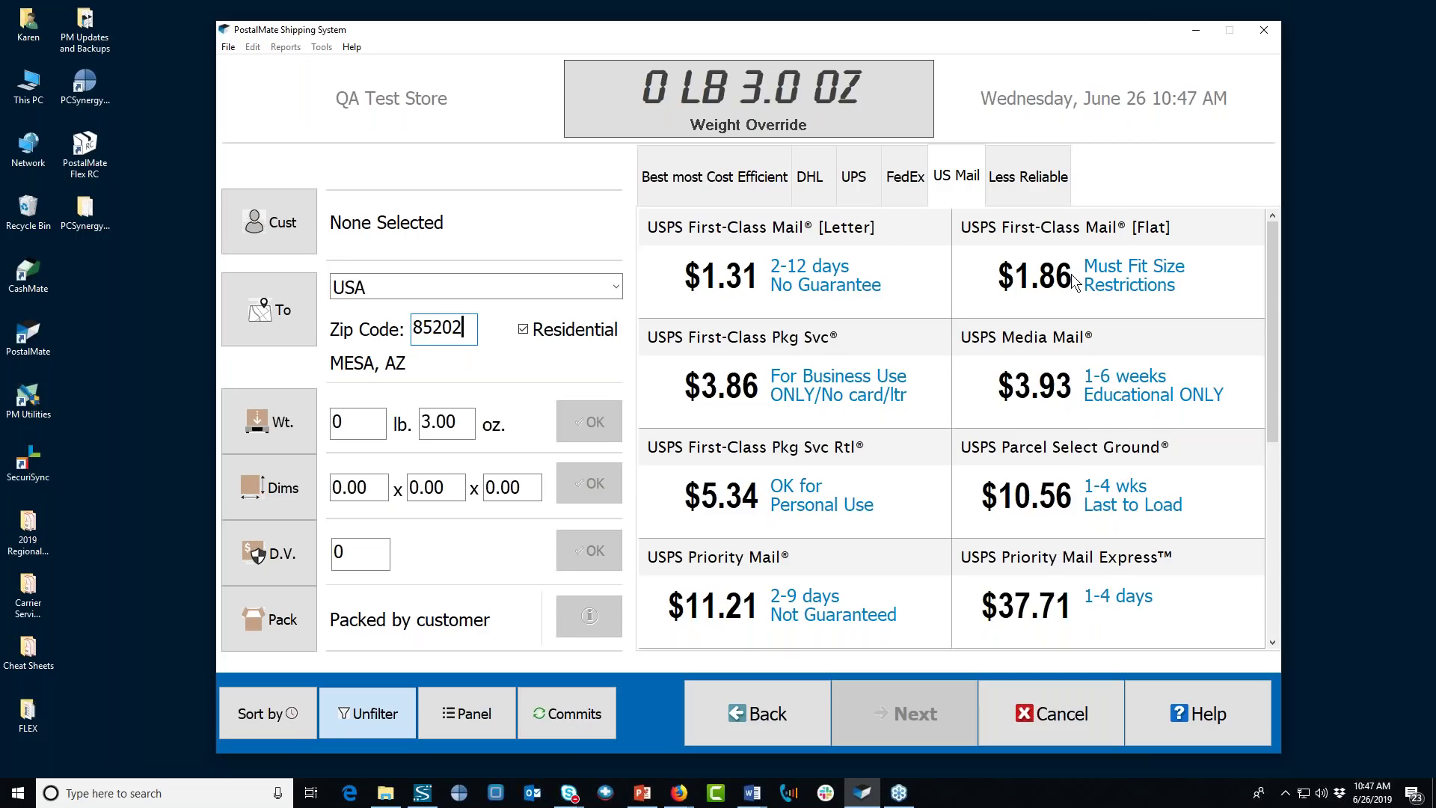
pyautogui.click(1162, 288)
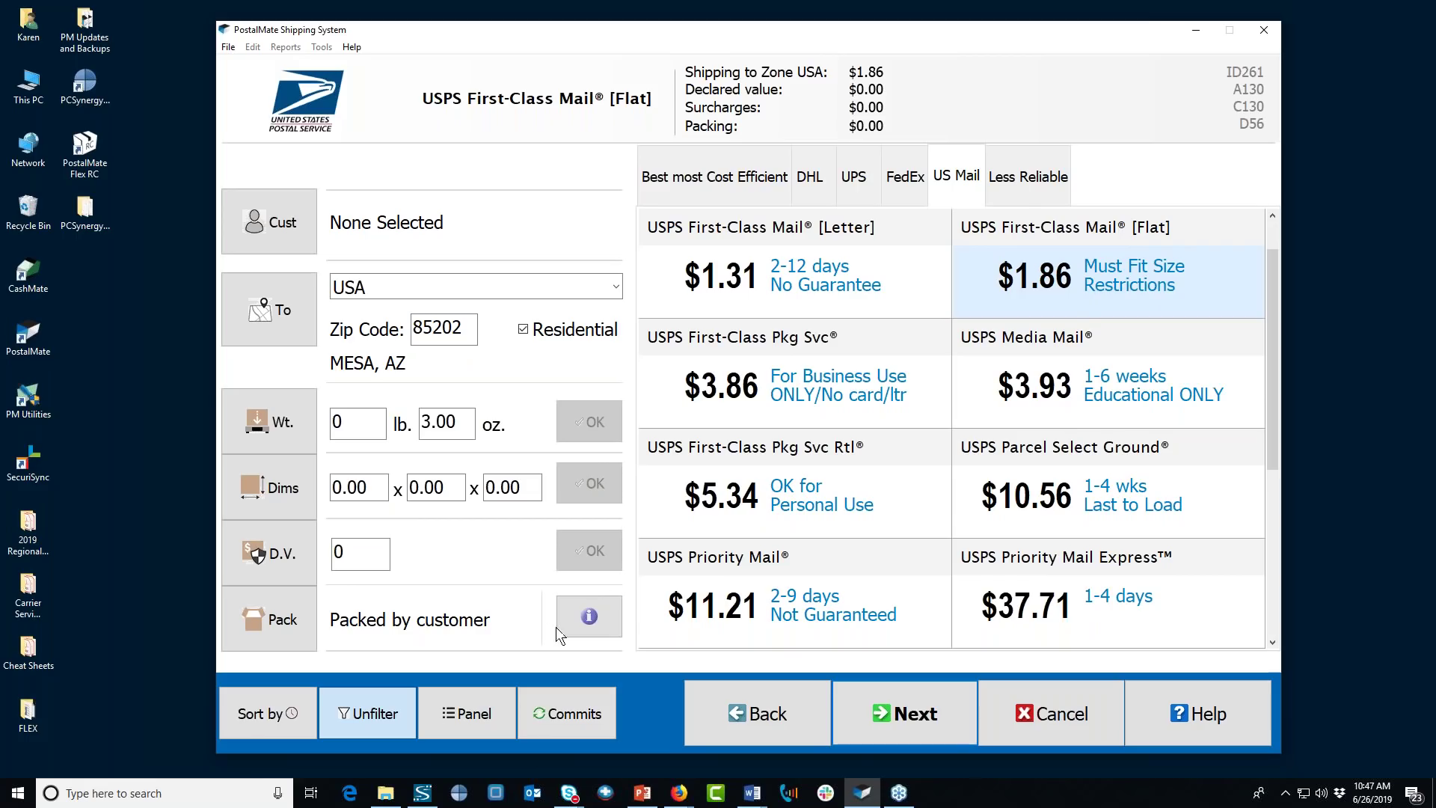
pyautogui.click(576, 611)
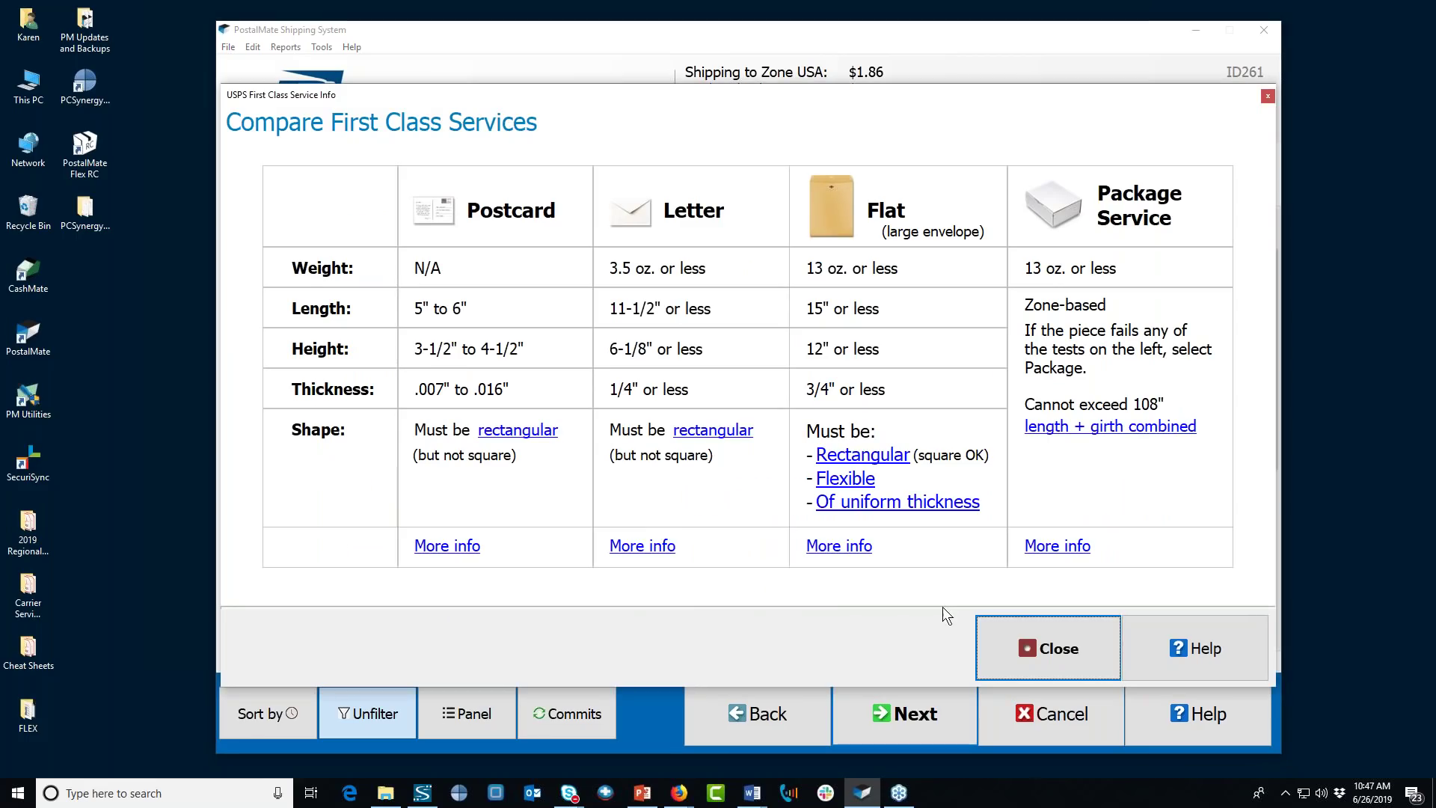
pyautogui.click(1024, 640)
# Check the rate details of USPS First-Class Mail Letter and Priority Mail Express, and cancel the package.
pyautogui.click(769, 257)
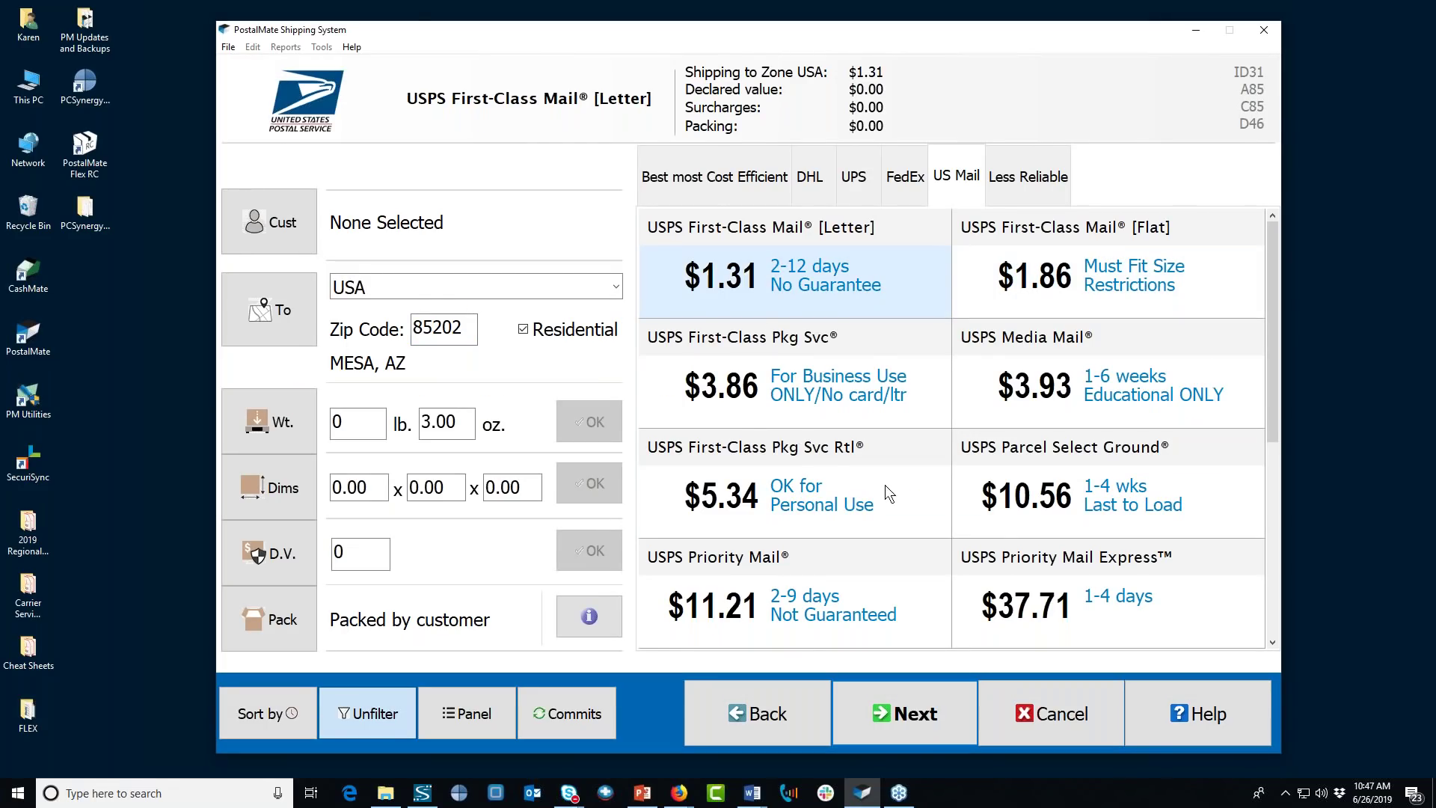
pyautogui.click(998, 580)
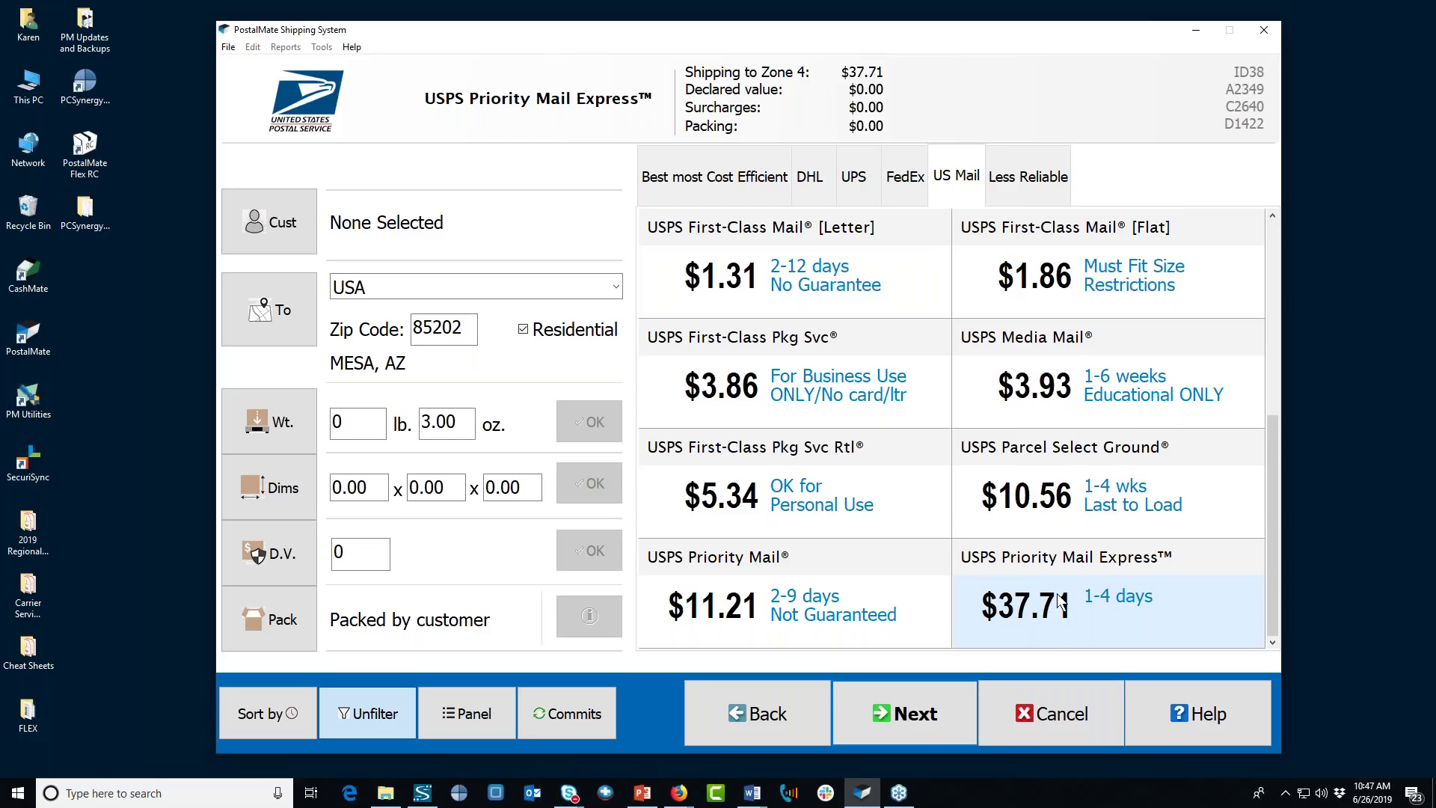
pyautogui.click(900, 276)
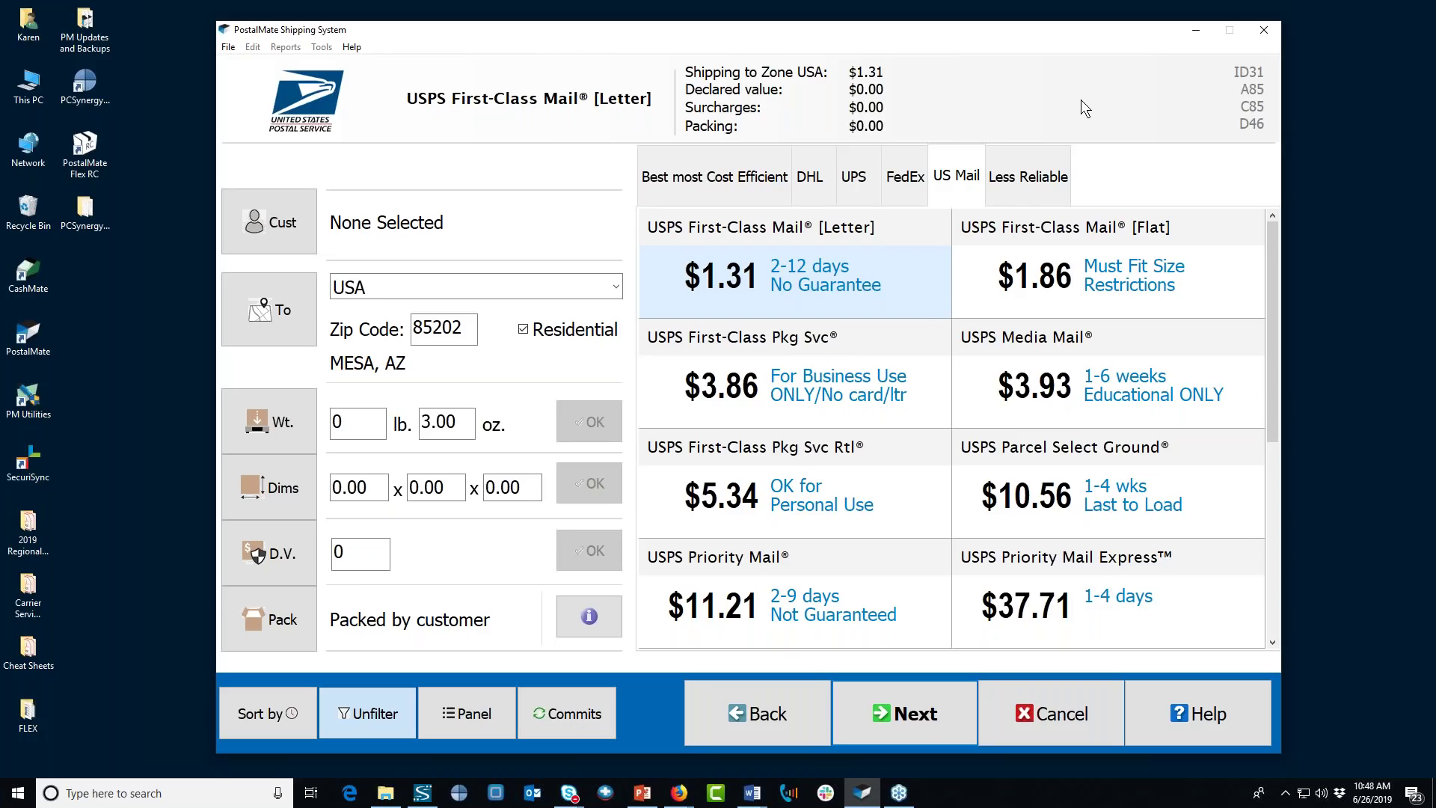
pyautogui.click(1040, 715)
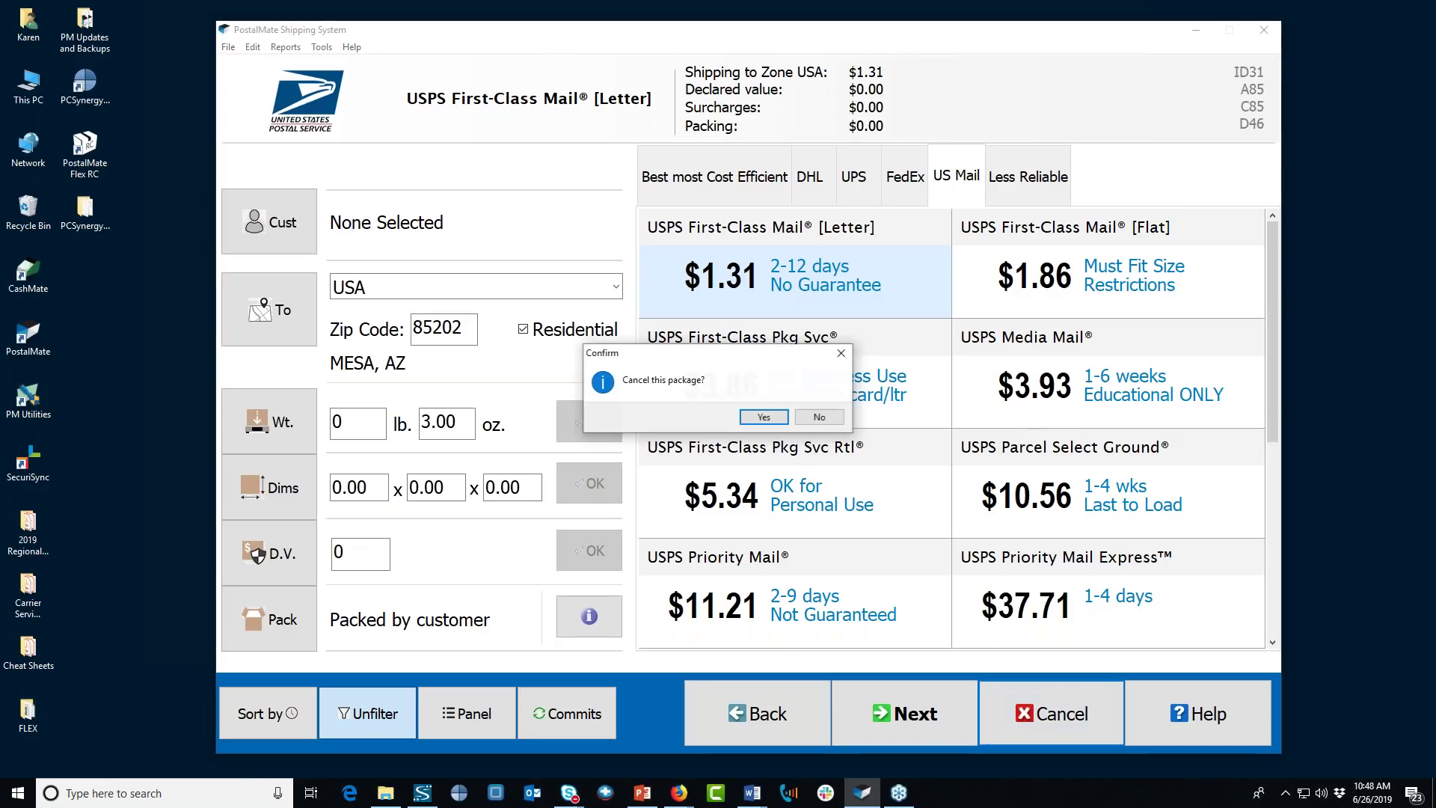
pyautogui.click(763, 417)
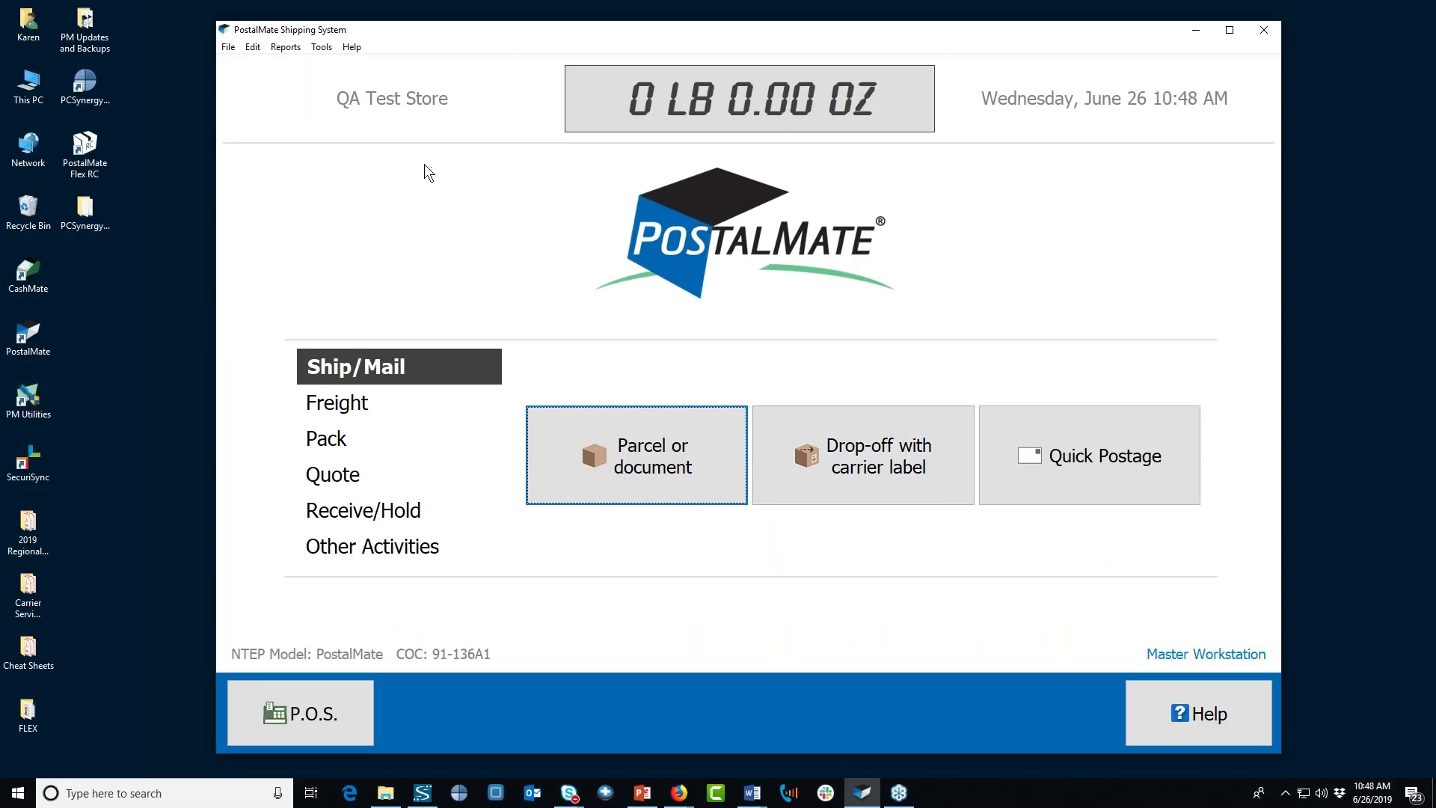
# Open the United States Postal Service carrier for editing.
pyautogui.click(254, 47)
pyautogui.click(274, 82)
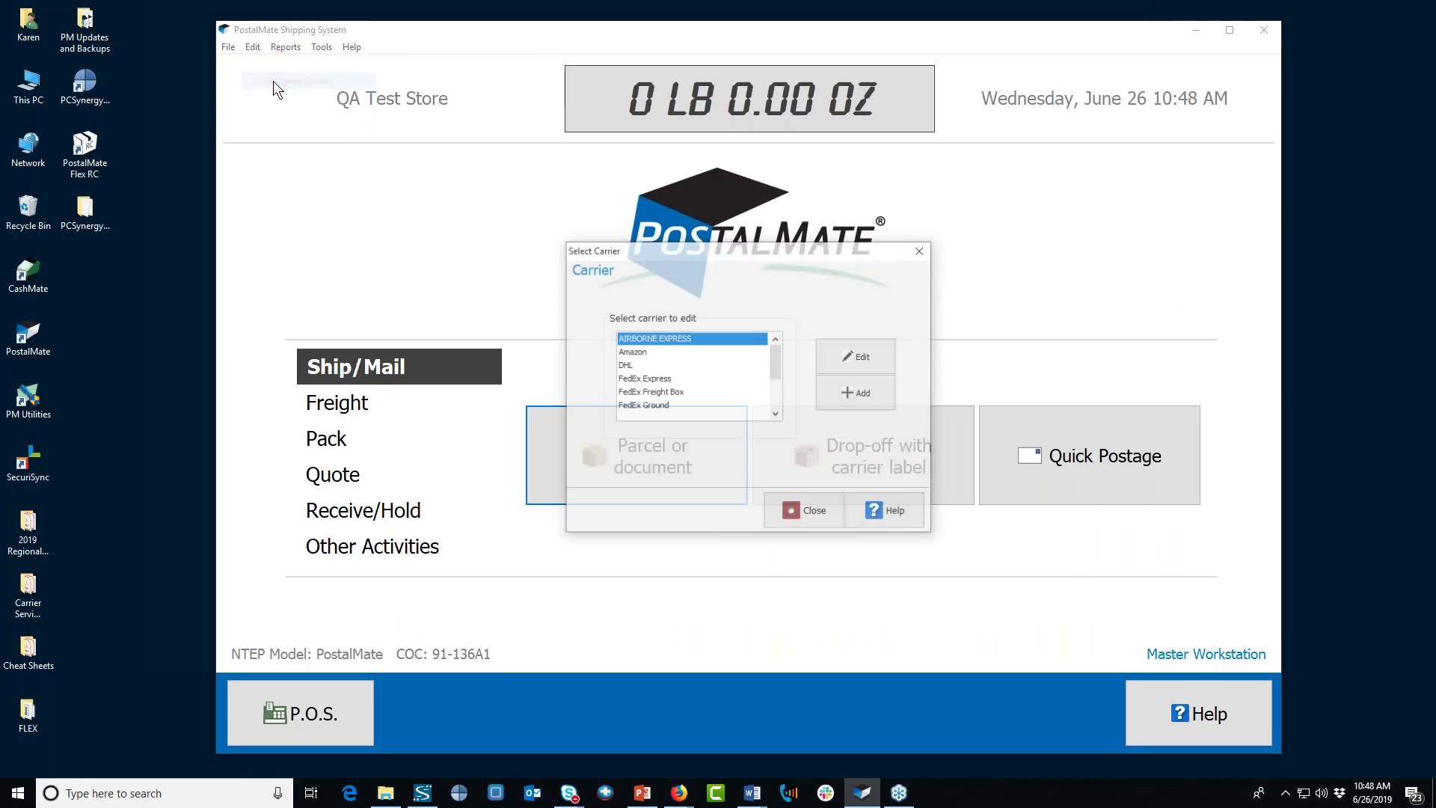
pyautogui.moveTo(775, 358); pyautogui.dragTo(706, 408)
pyautogui.click(695, 406)
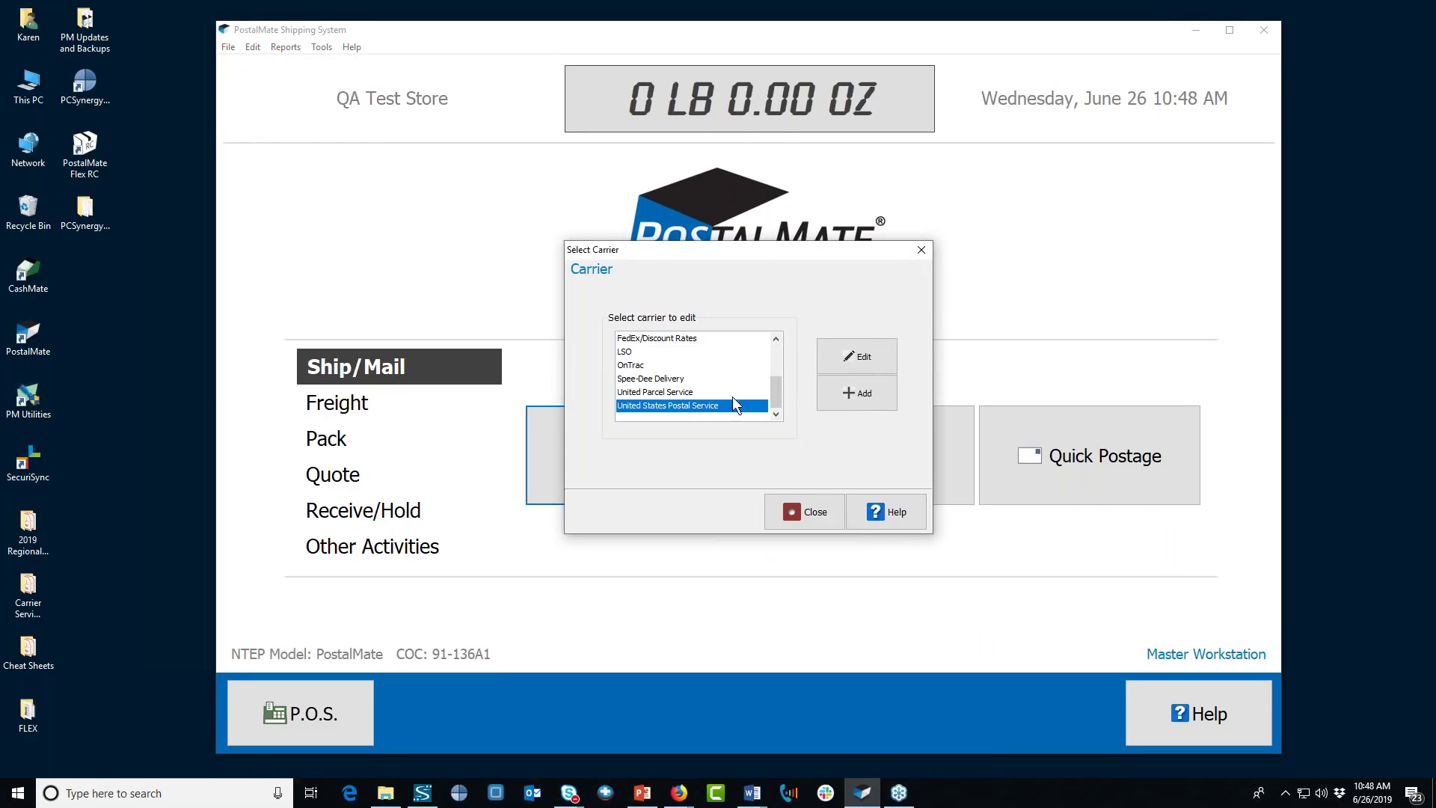
pyautogui.click(855, 356)
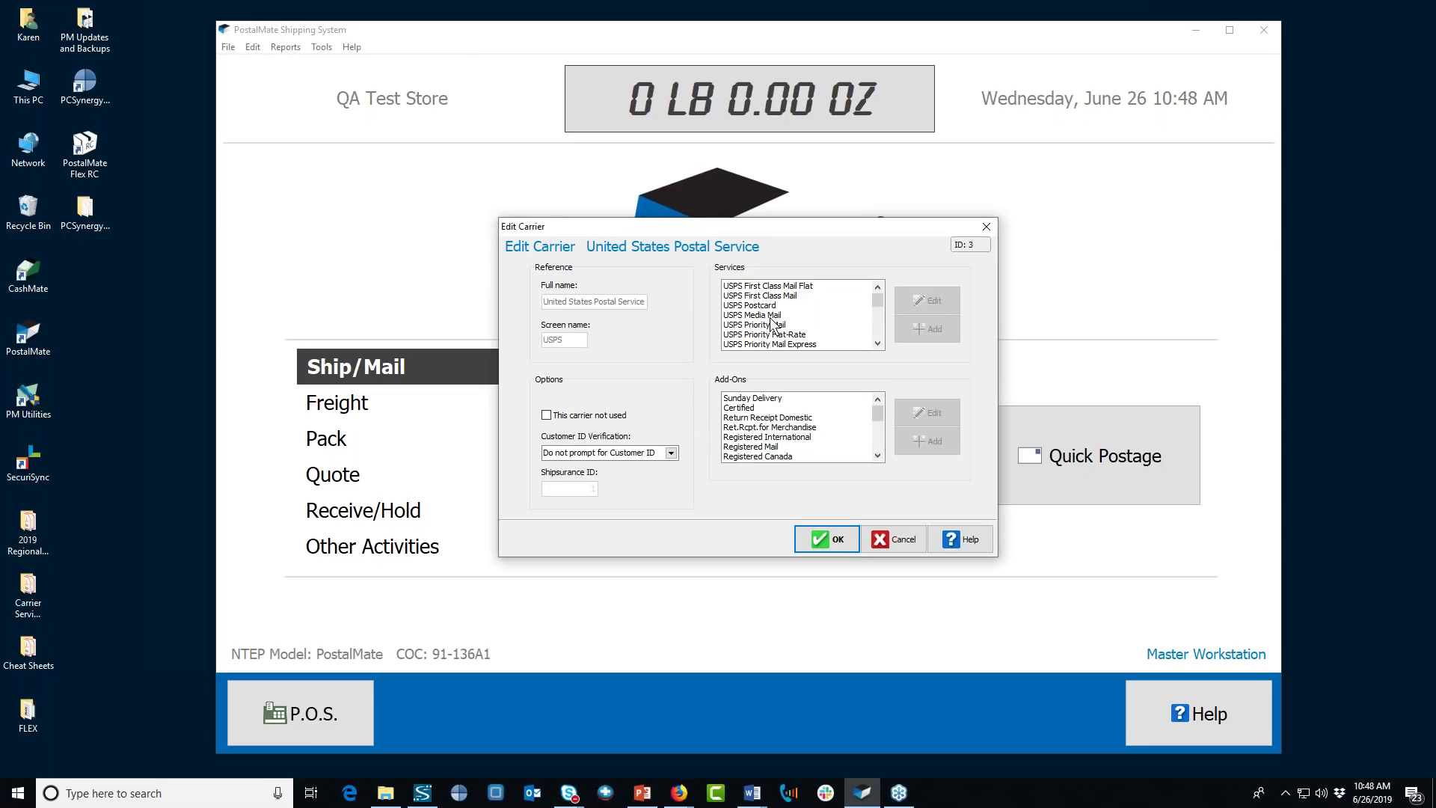
# Review the rate comparison display settings of the USPS First Class Mail Int'l Flat-GAP service, and close the carrier editor without saving.
pyautogui.moveTo(877, 301); pyautogui.dragTo(880, 345)
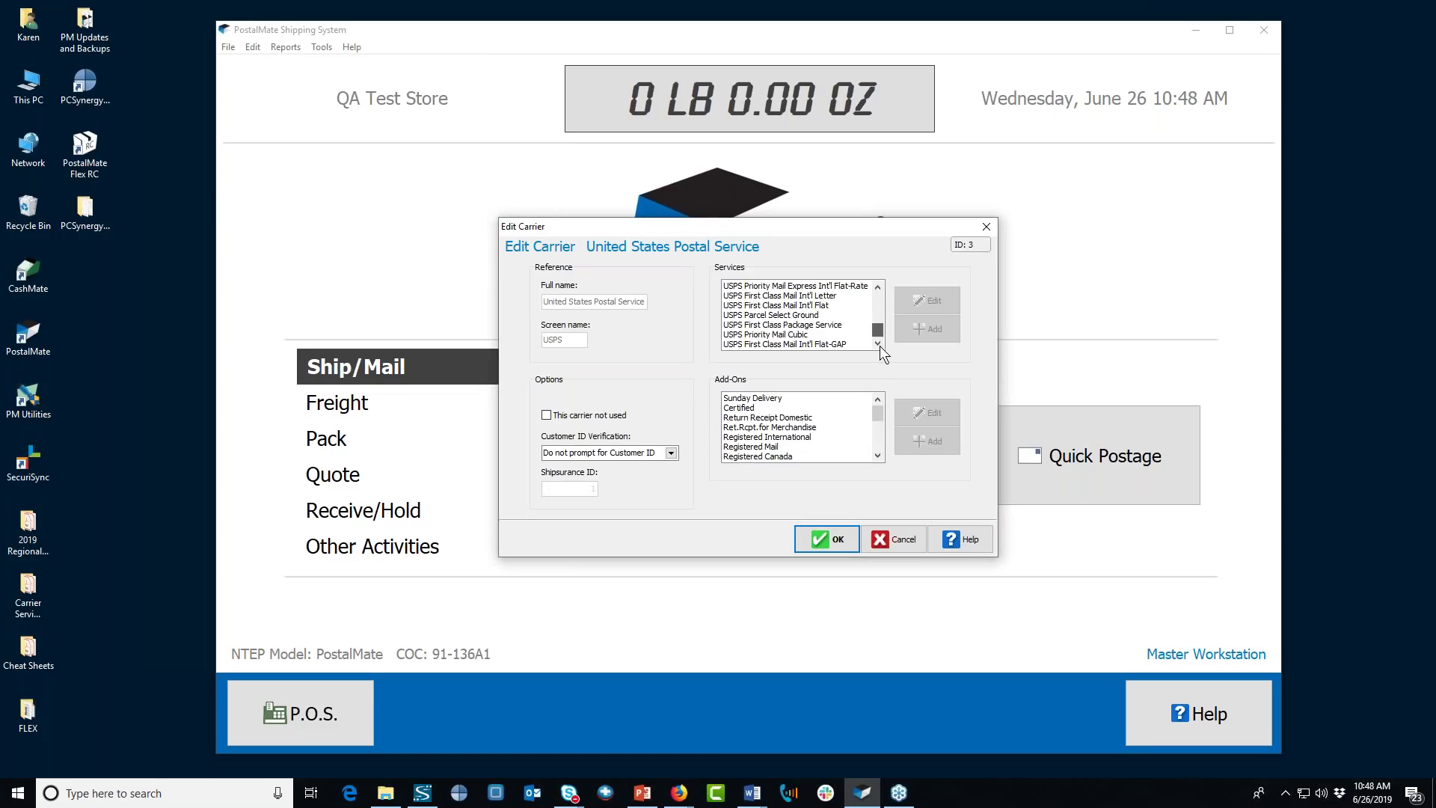
pyautogui.click(823, 344)
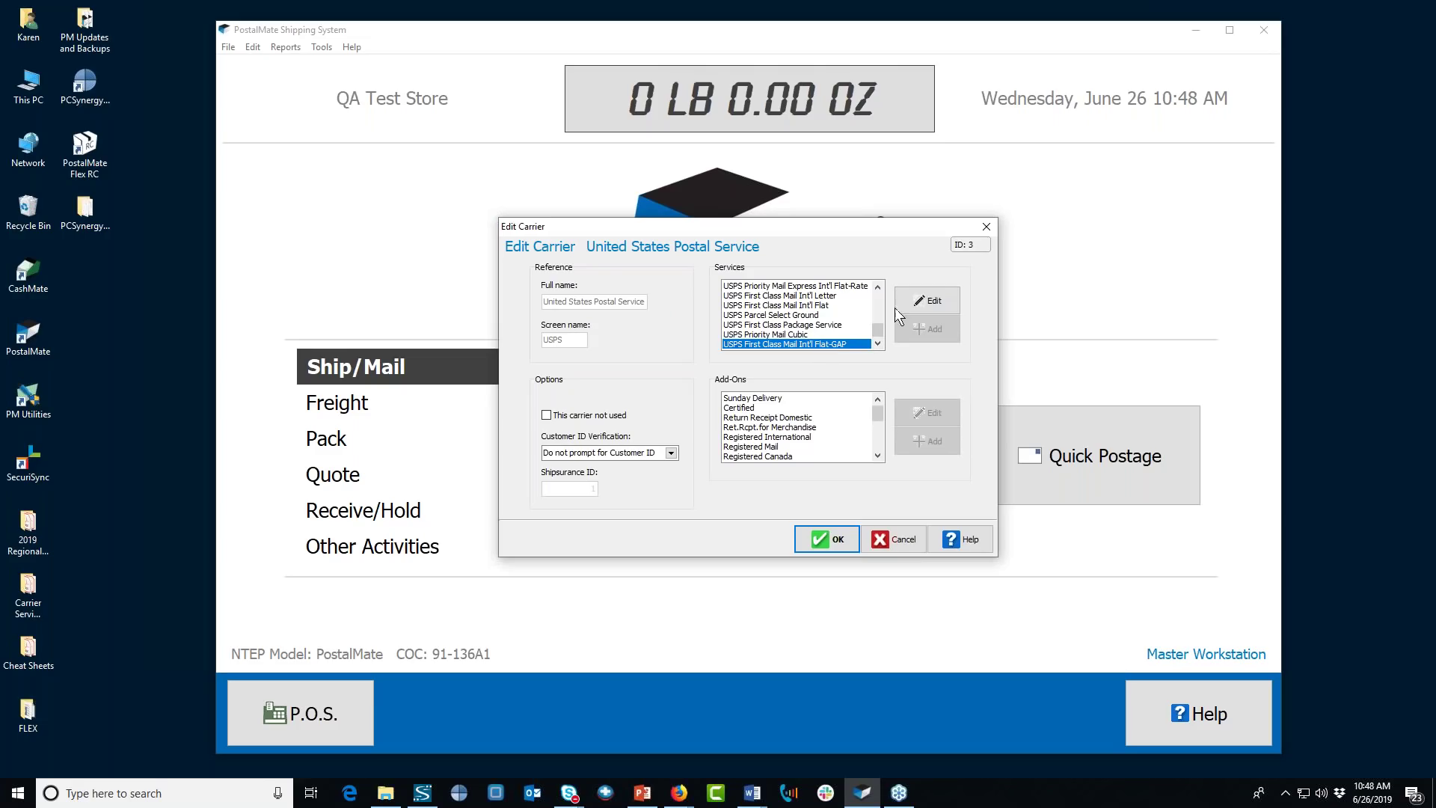
pyautogui.click(921, 299)
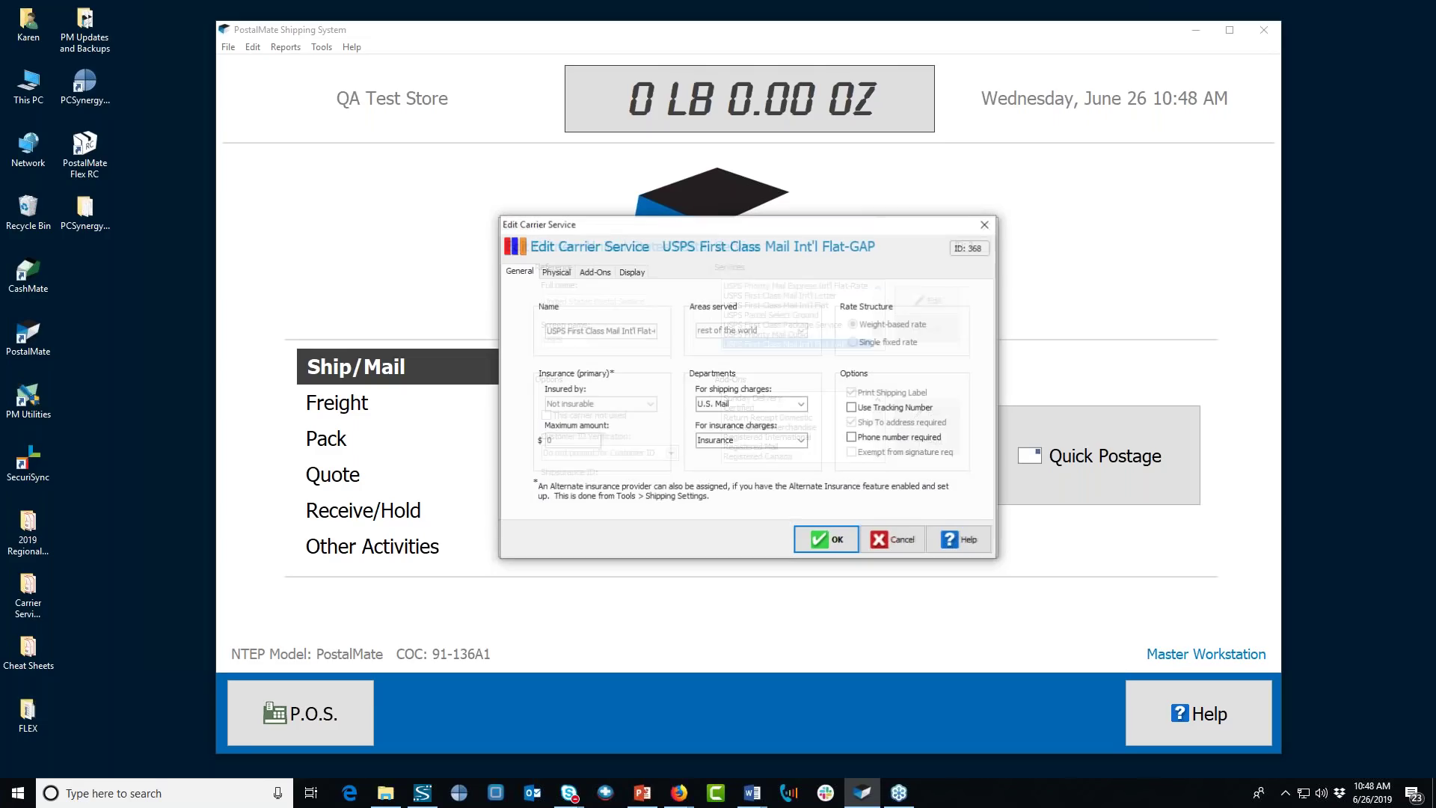
pyautogui.click(622, 268)
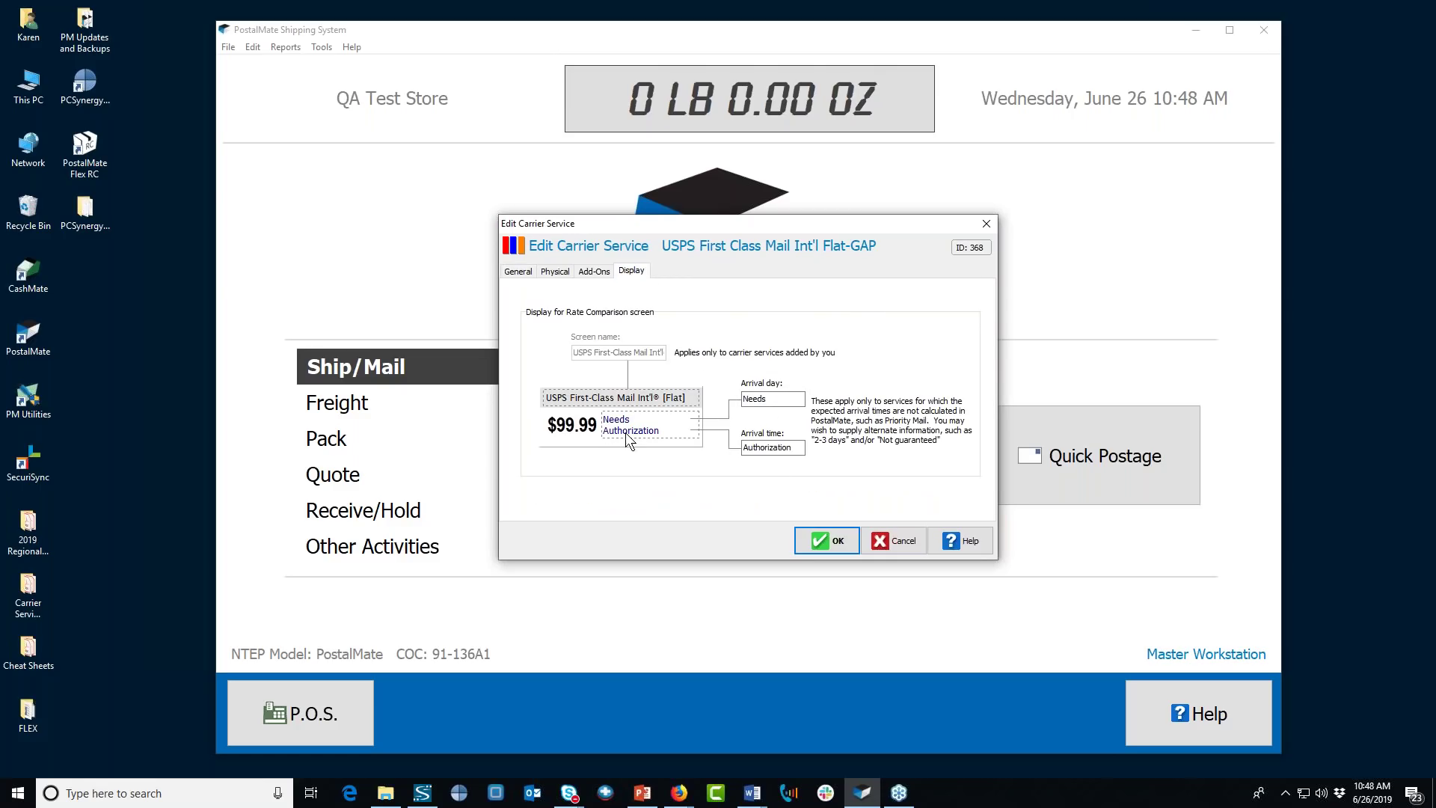
pyautogui.click(769, 400)
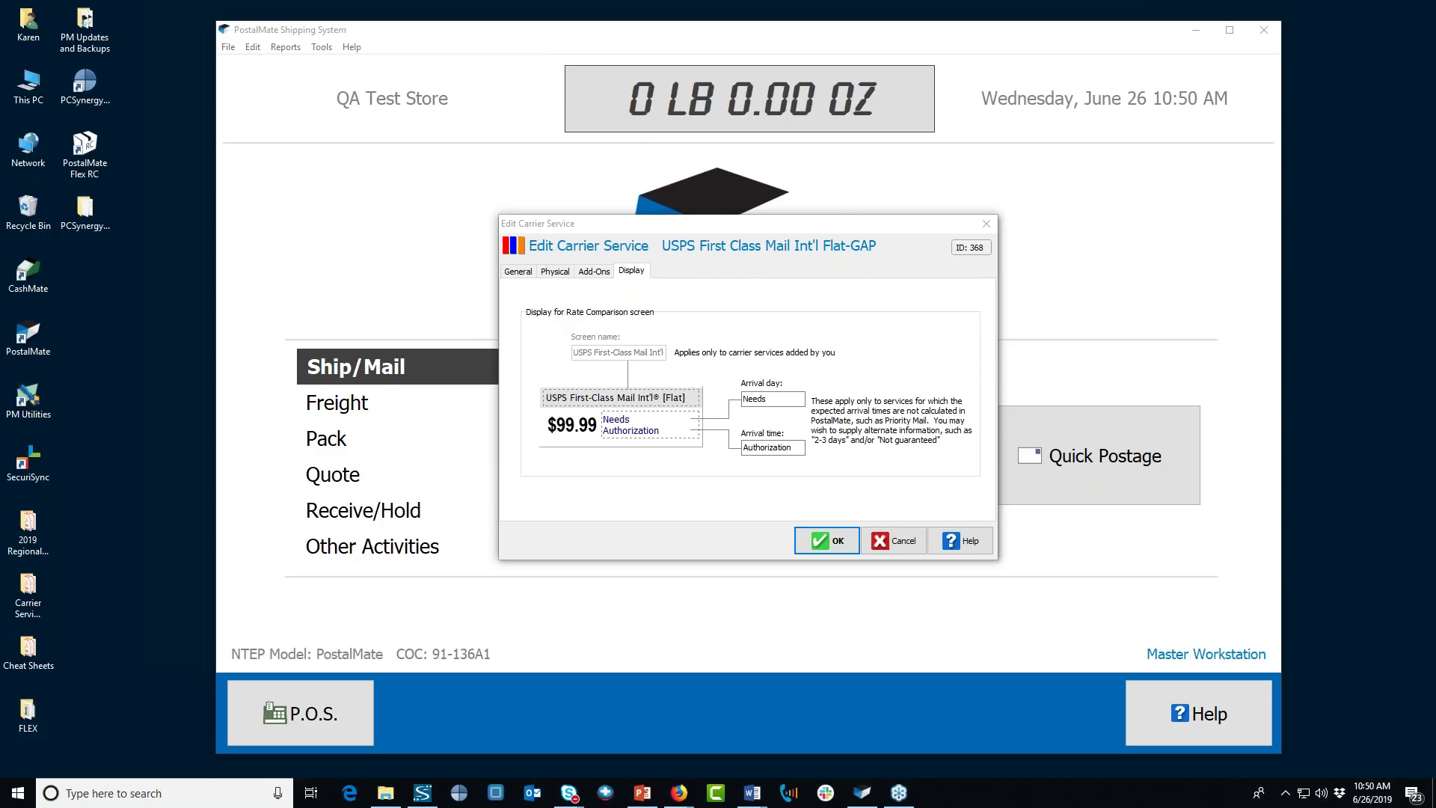
pyautogui.click(892, 544)
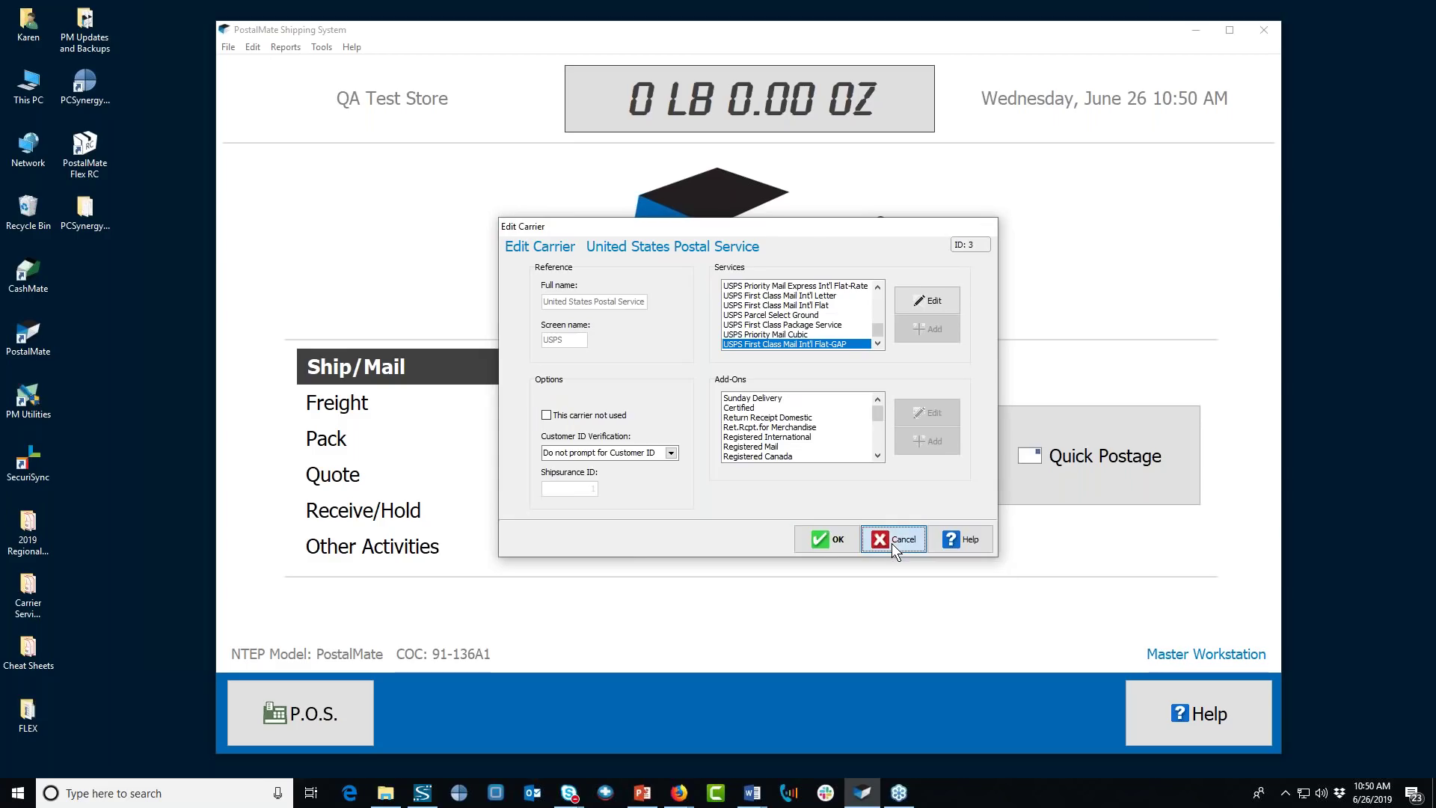
pyautogui.click(892, 543)
pyautogui.click(819, 516)
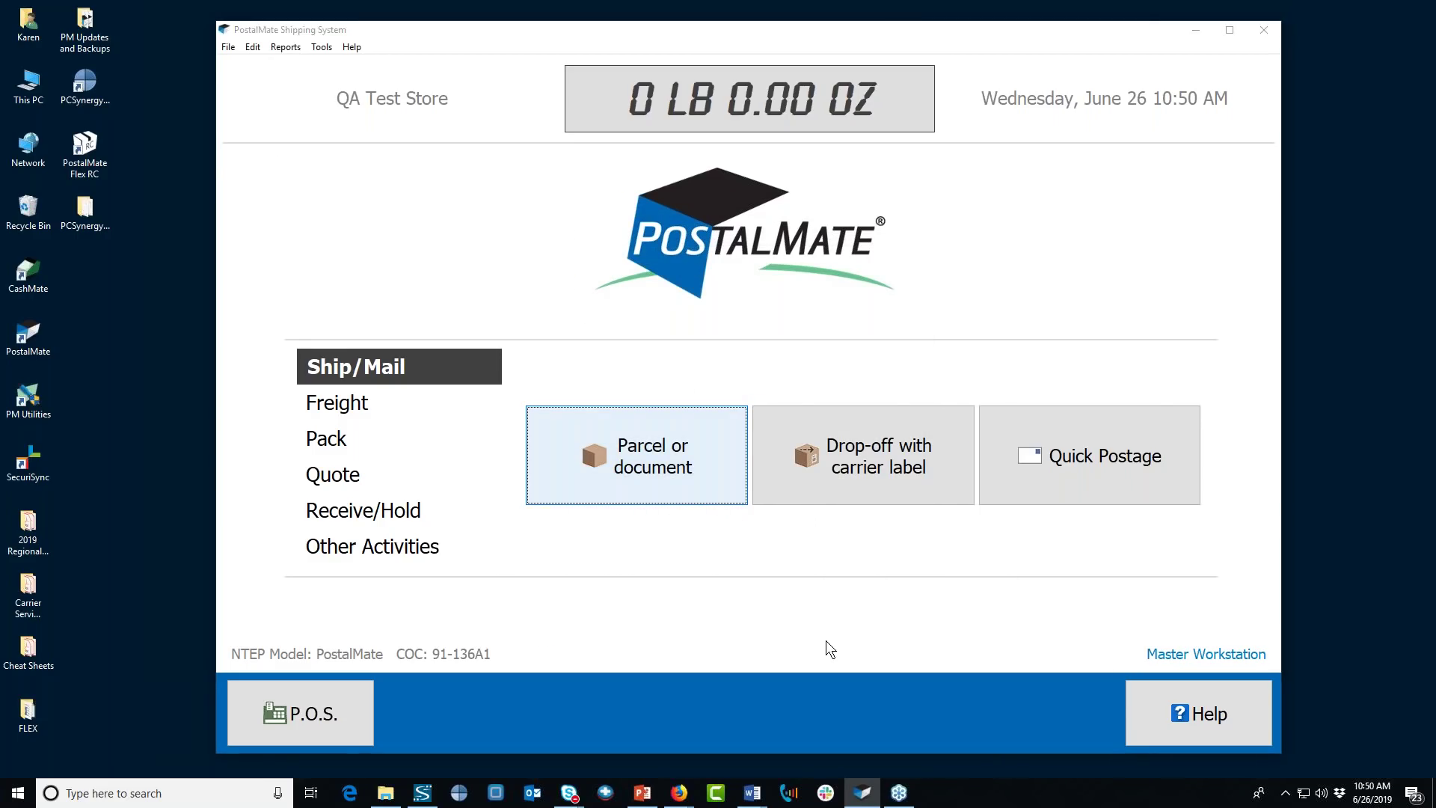
# Start a new parcel, proceed to its packaging dimensions and show the fraction choices.
pyautogui.press('Return')
pyautogui.click(890, 712)
pyautogui.click(901, 714)
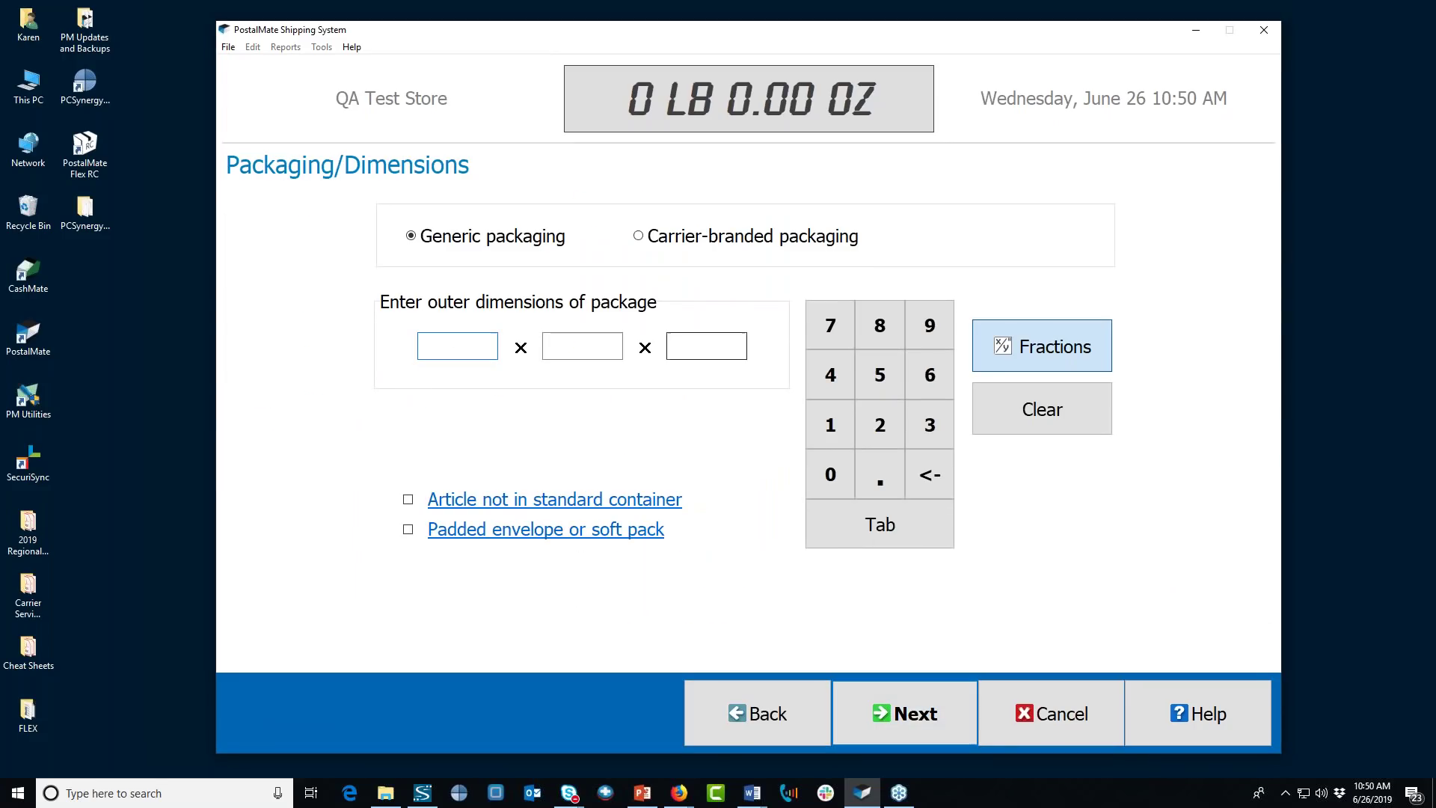
pyautogui.click(1032, 337)
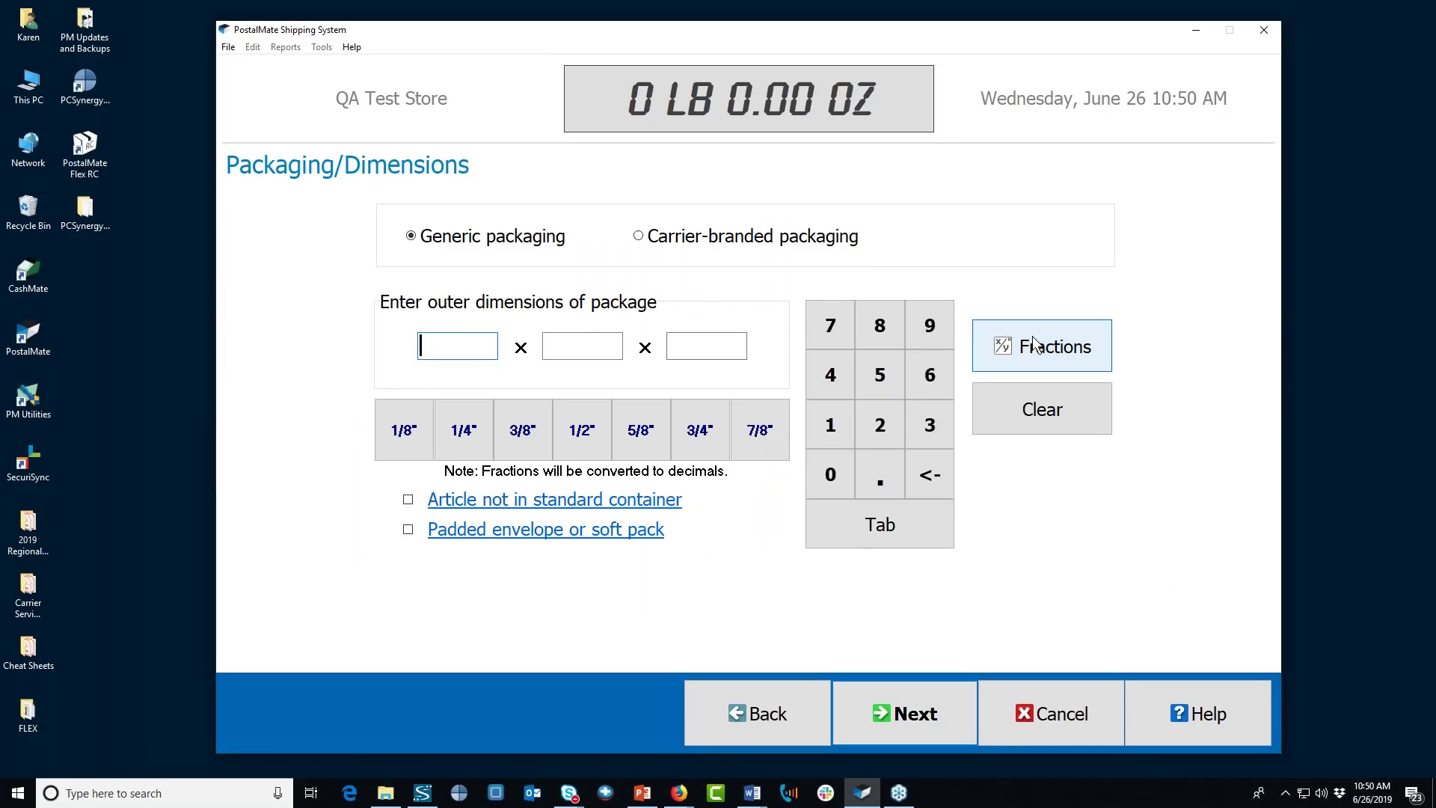
# Enter the first two outer dimensions of the package as 12 1/4" and 8 3/4" using the fraction choices.
pyautogui.write('12')
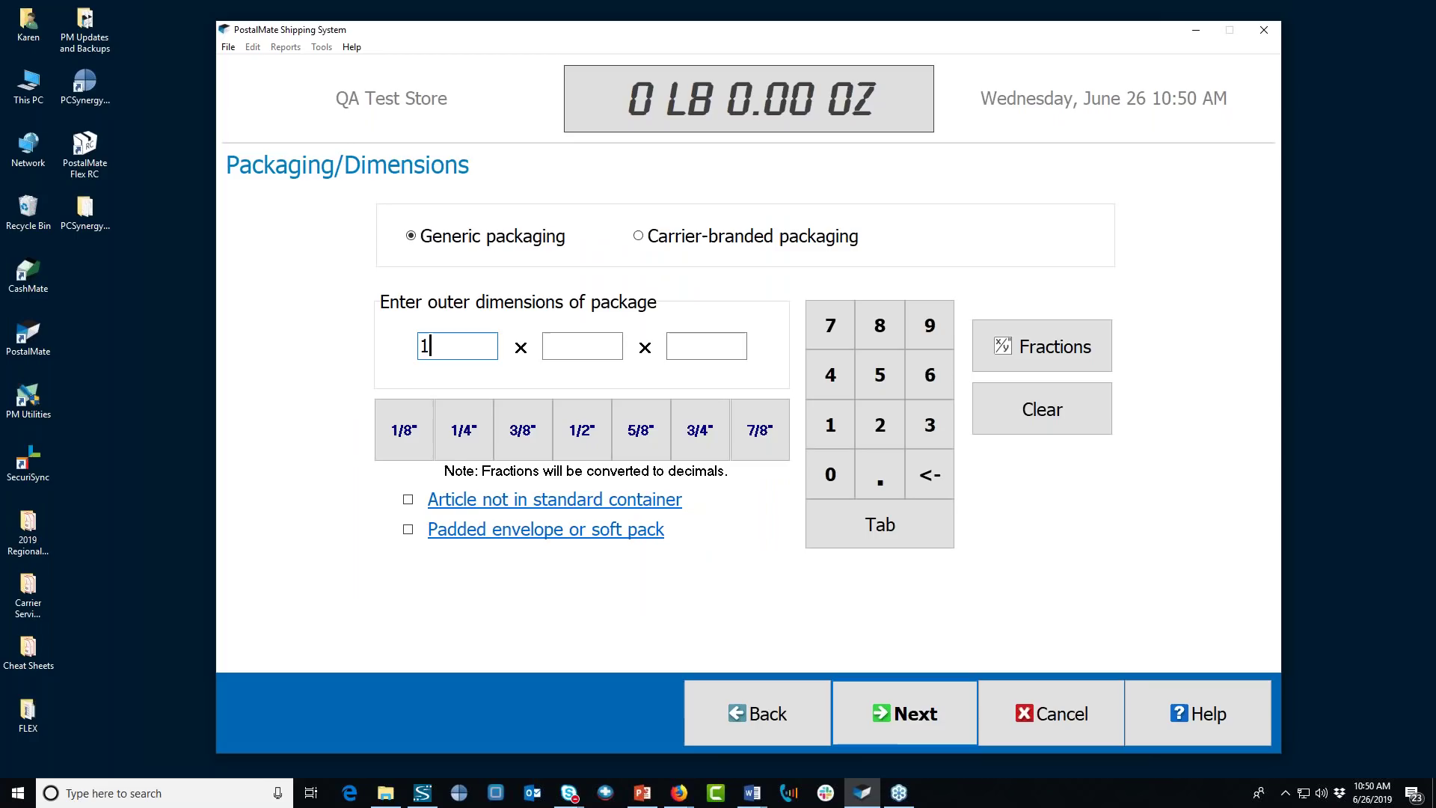
pyautogui.click(476, 427)
pyautogui.click(555, 347)
pyautogui.write('8')
pyautogui.click(700, 429)
pyautogui.press('Tab')
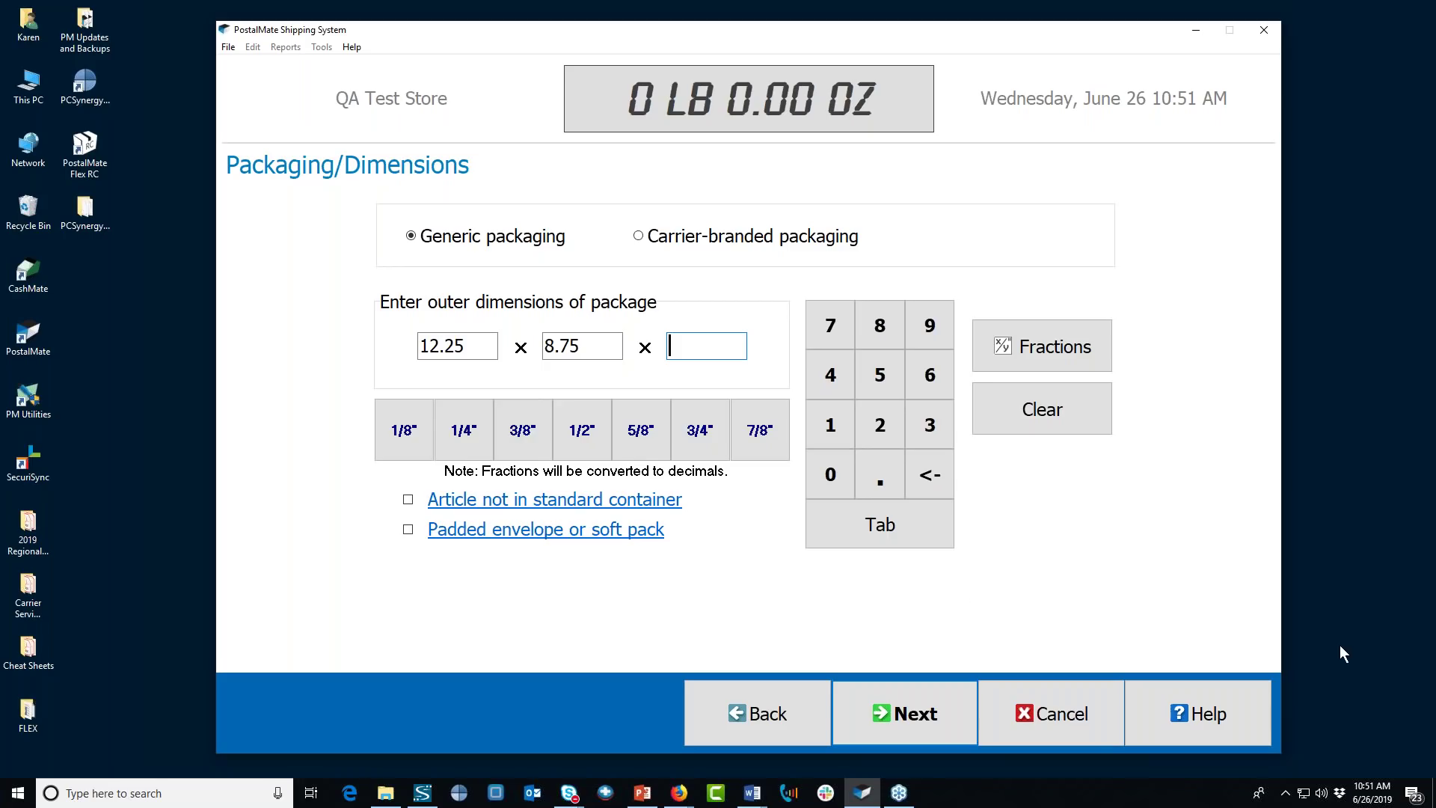
# Clear the first two outer dimensions of the package.
pyautogui.click(461, 352)
pyautogui.press('BackSpace')
pyautogui.press('BackSpace')
pyautogui.press('BackSpace')
pyautogui.press('BackSpace')
pyautogui.press('BackSpace')
pyautogui.click(579, 347)
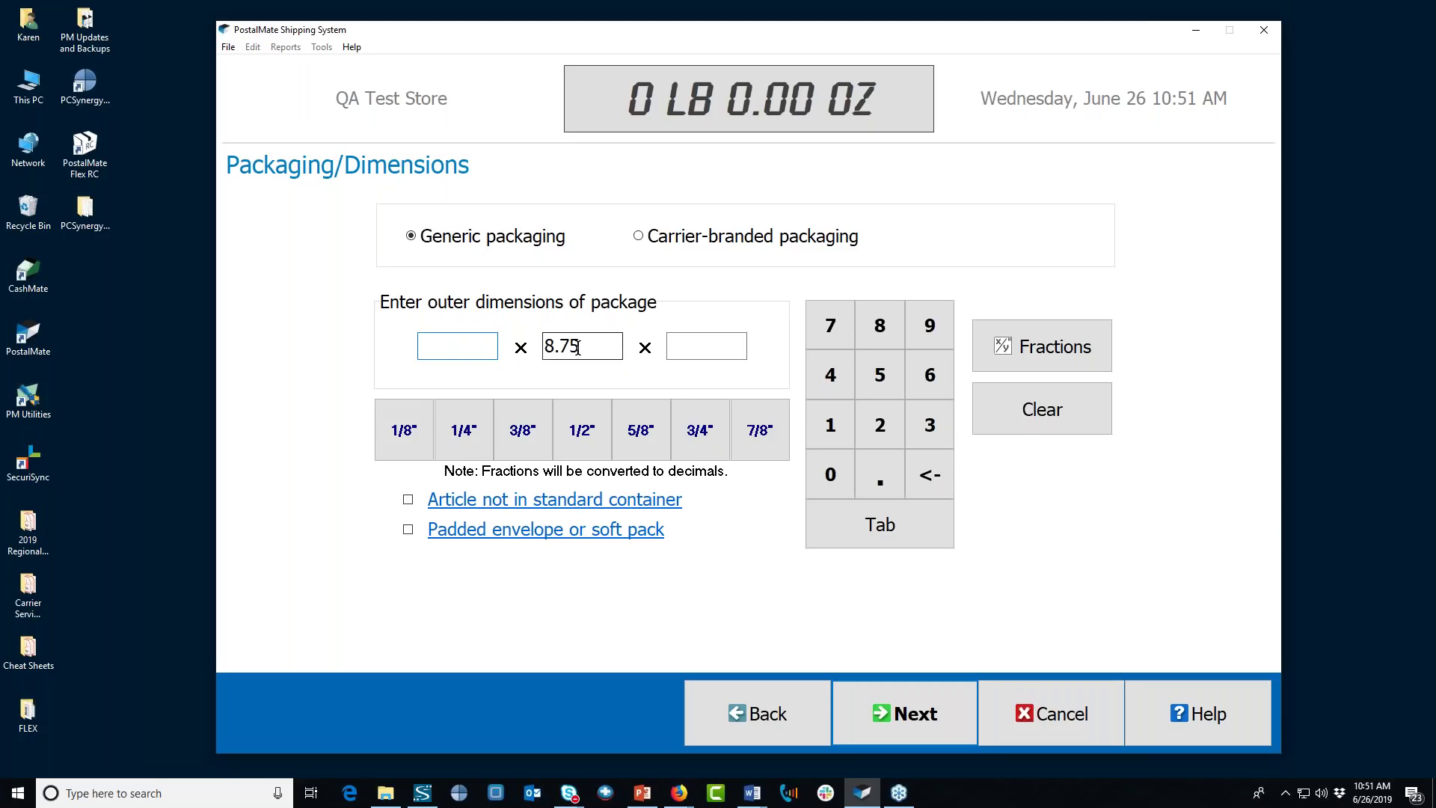
pyautogui.press('BackSpace')
pyautogui.press('BackSpace')
pyautogui.press('BackSpace')
pyautogui.press('BackSpace')
# Enter 12 × 10 × 5 as the outer dimensions of the package, and cancel the package.
pyautogui.hotkey('shift', 'Tab')
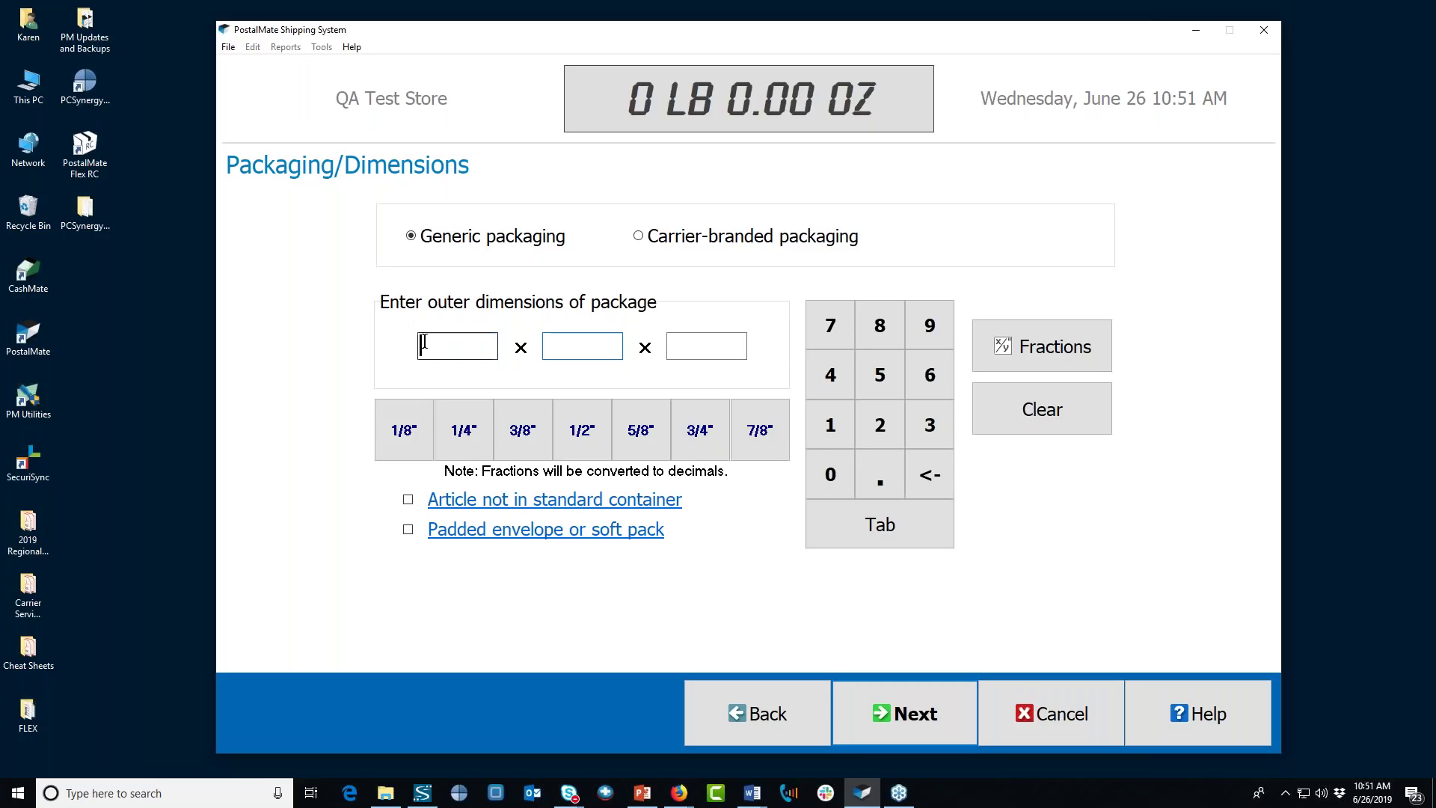
pyautogui.write('12')
pyautogui.press('Tab')
pyautogui.write('10')
pyautogui.press('Tab')
pyautogui.write('5')
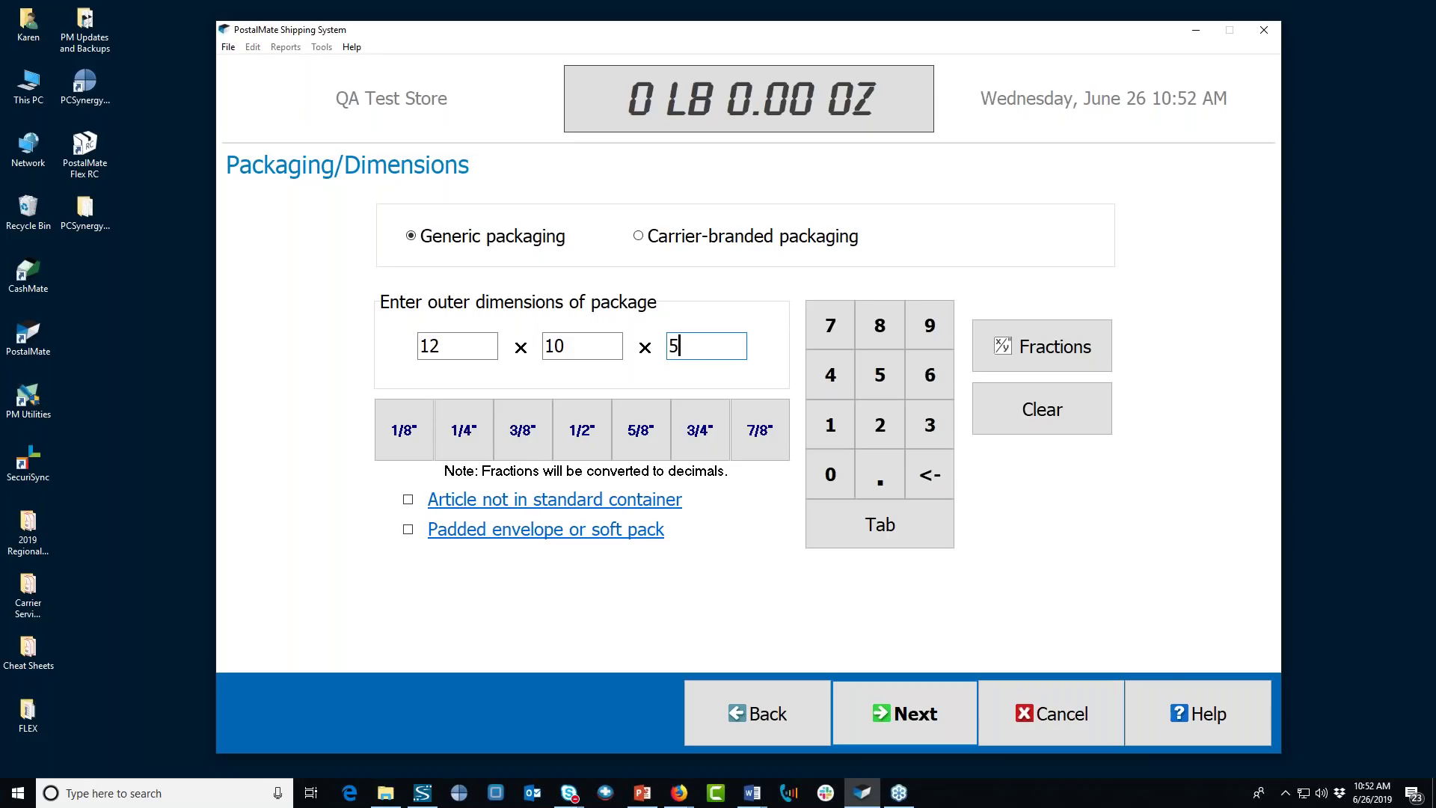
pyautogui.click(1048, 716)
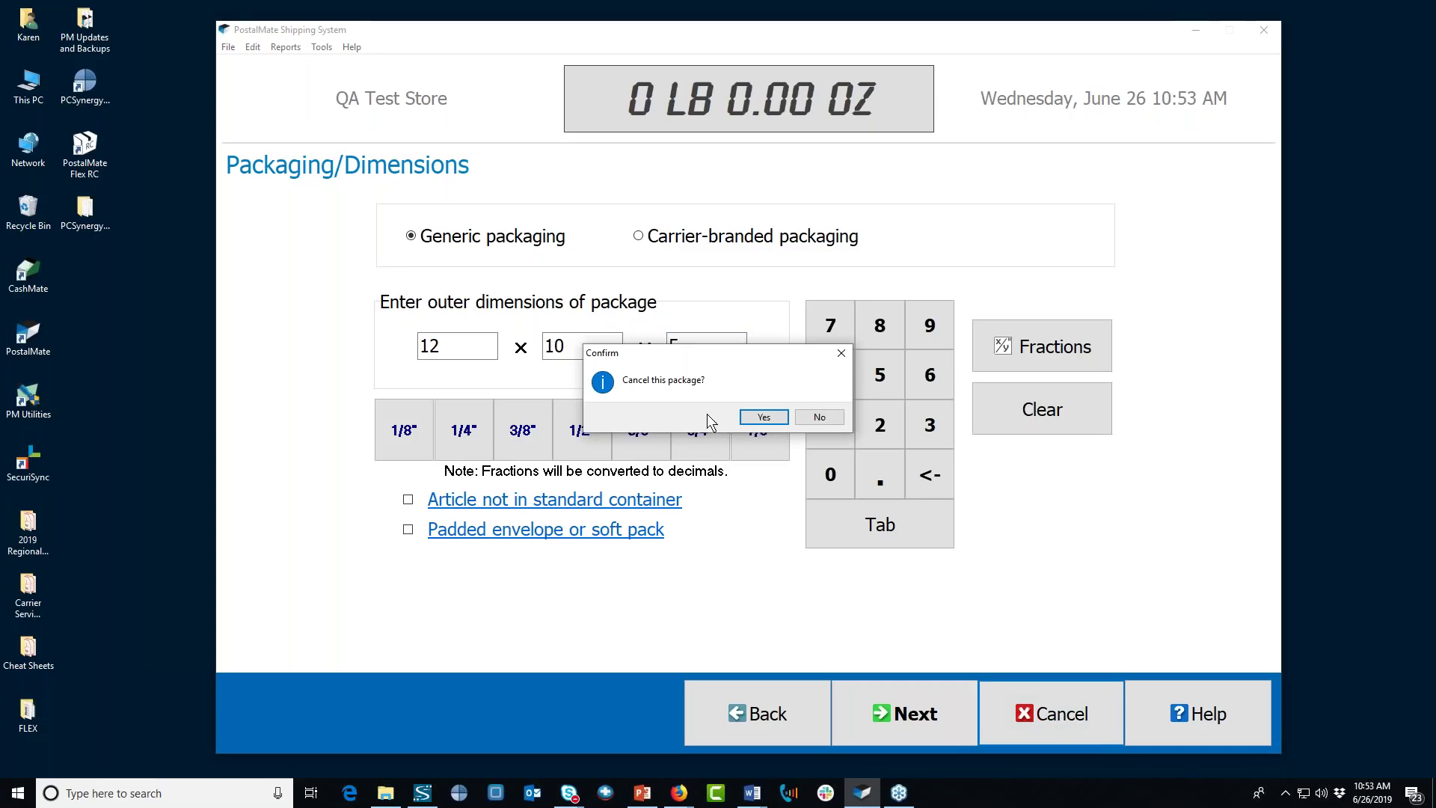
pyautogui.click(760, 418)
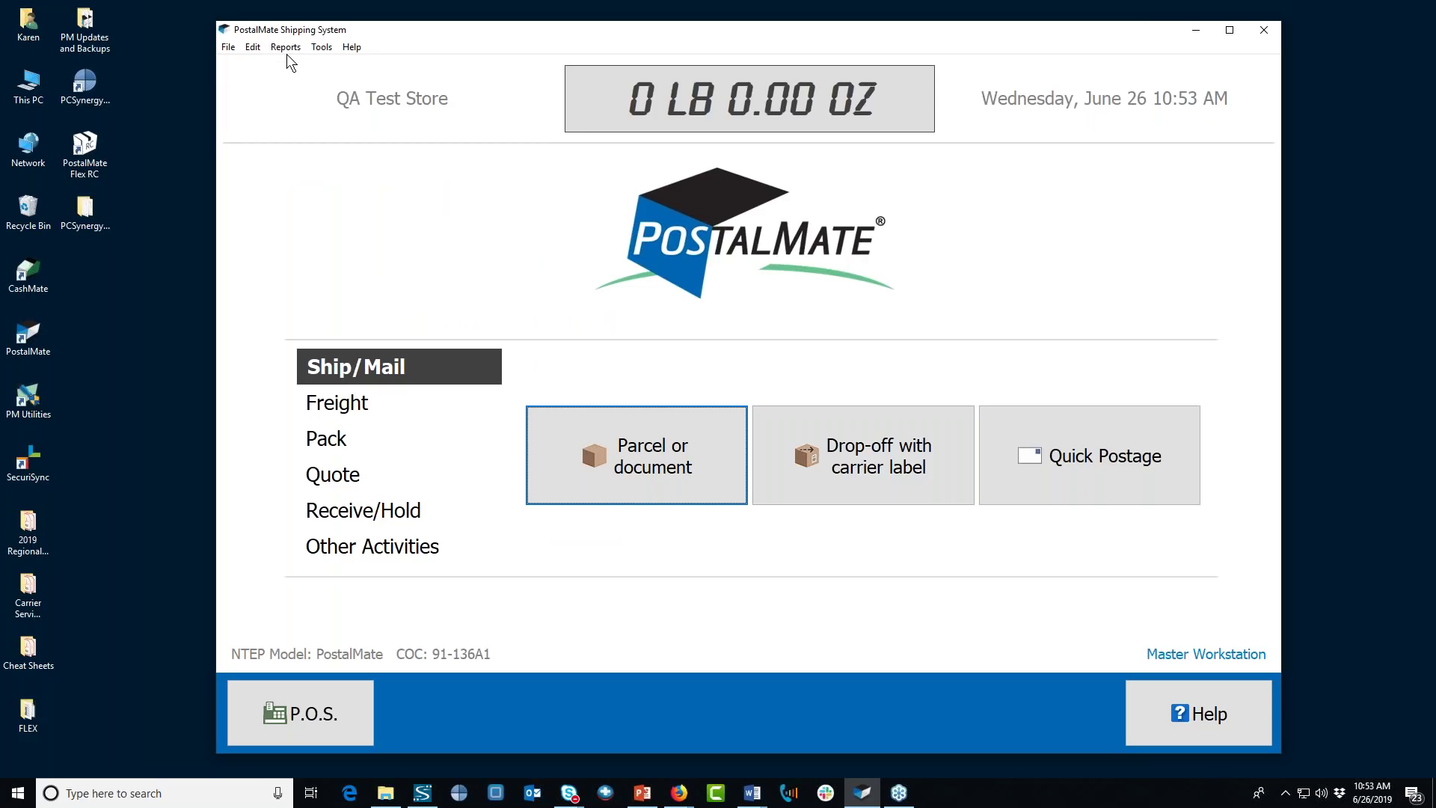
# Open the DHL Express carrier setup in PostalMate Settings.
pyautogui.click(325, 51)
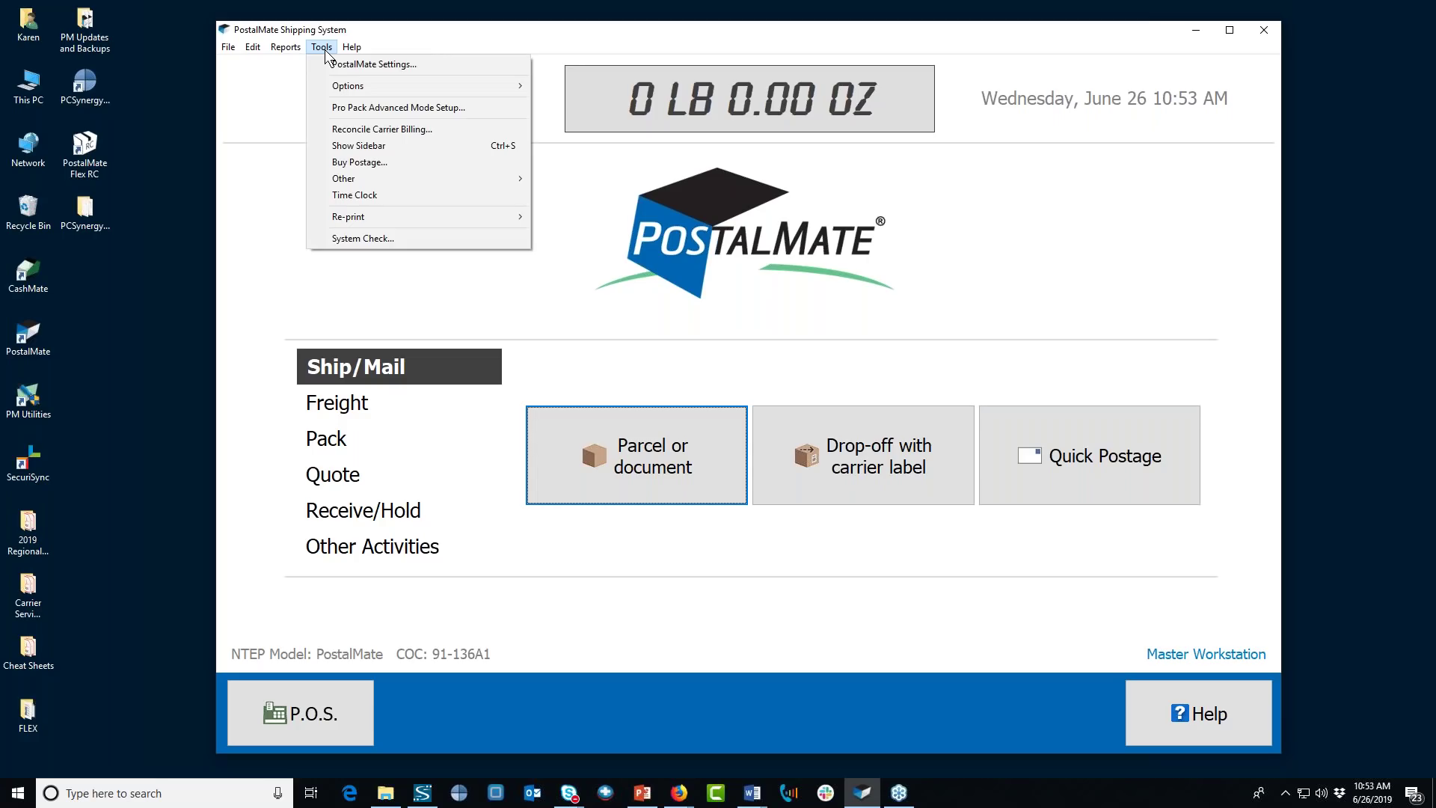
pyautogui.click(341, 65)
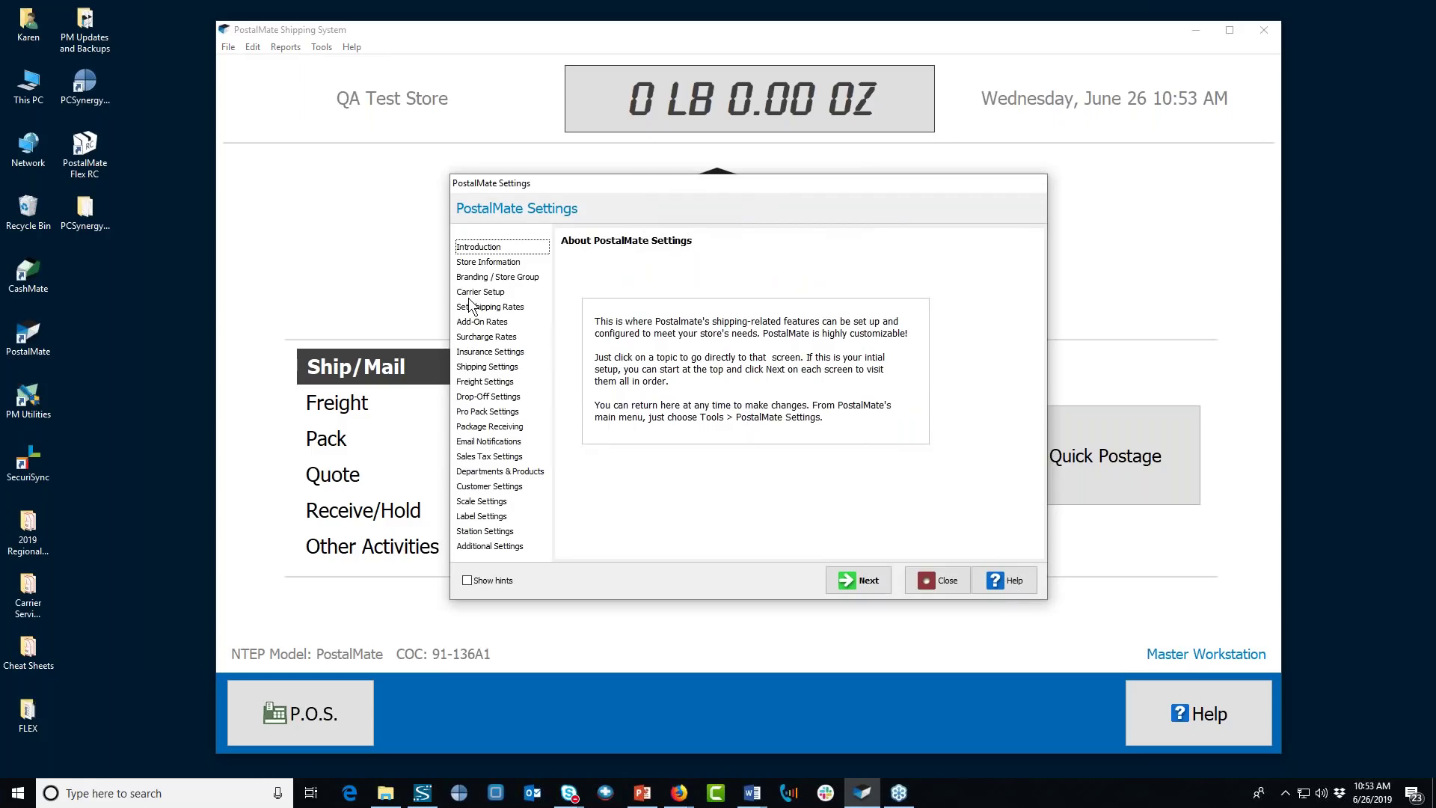
pyautogui.click(470, 294)
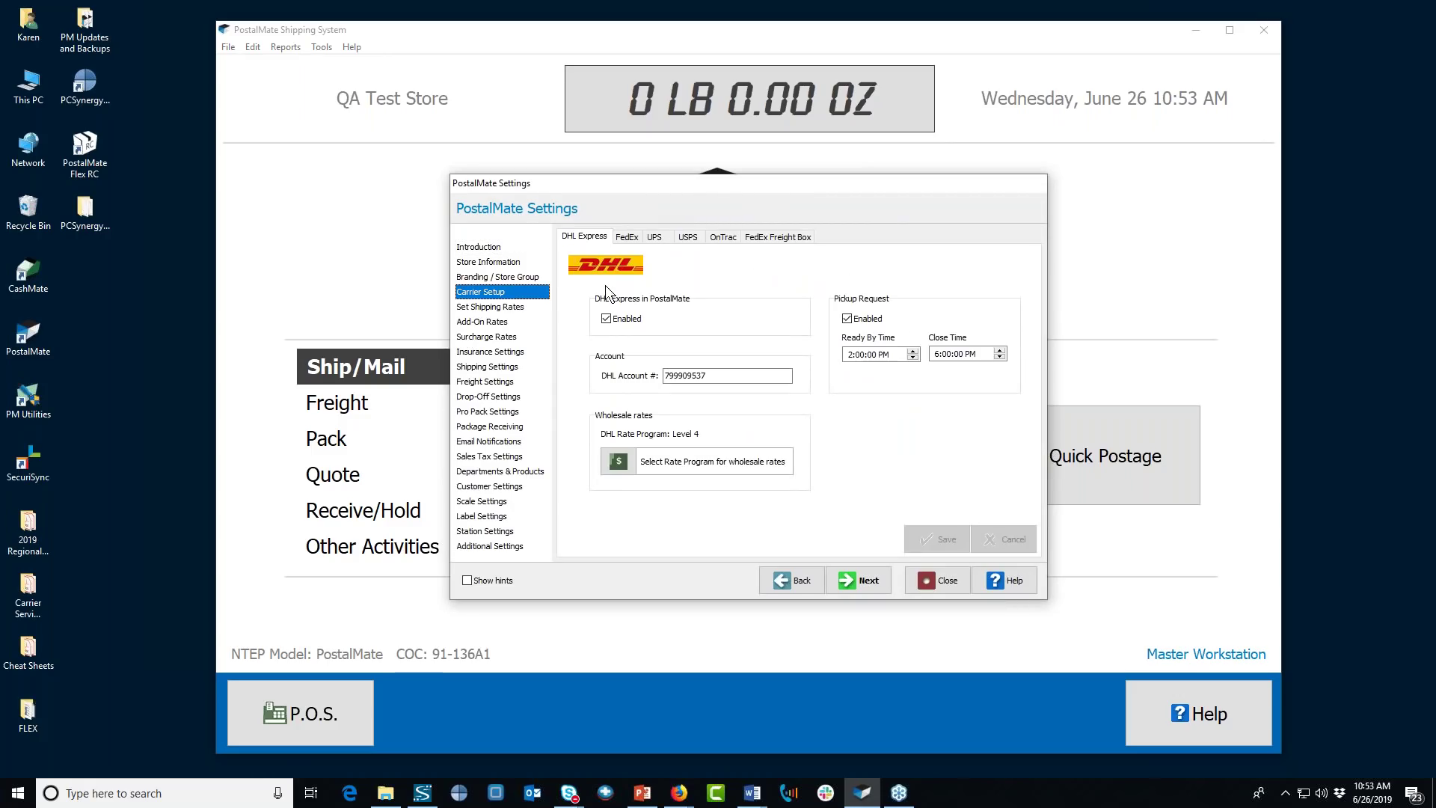
# Apply the Level 2 rate program to the DHL wholesale rates.
pyautogui.click(618, 461)
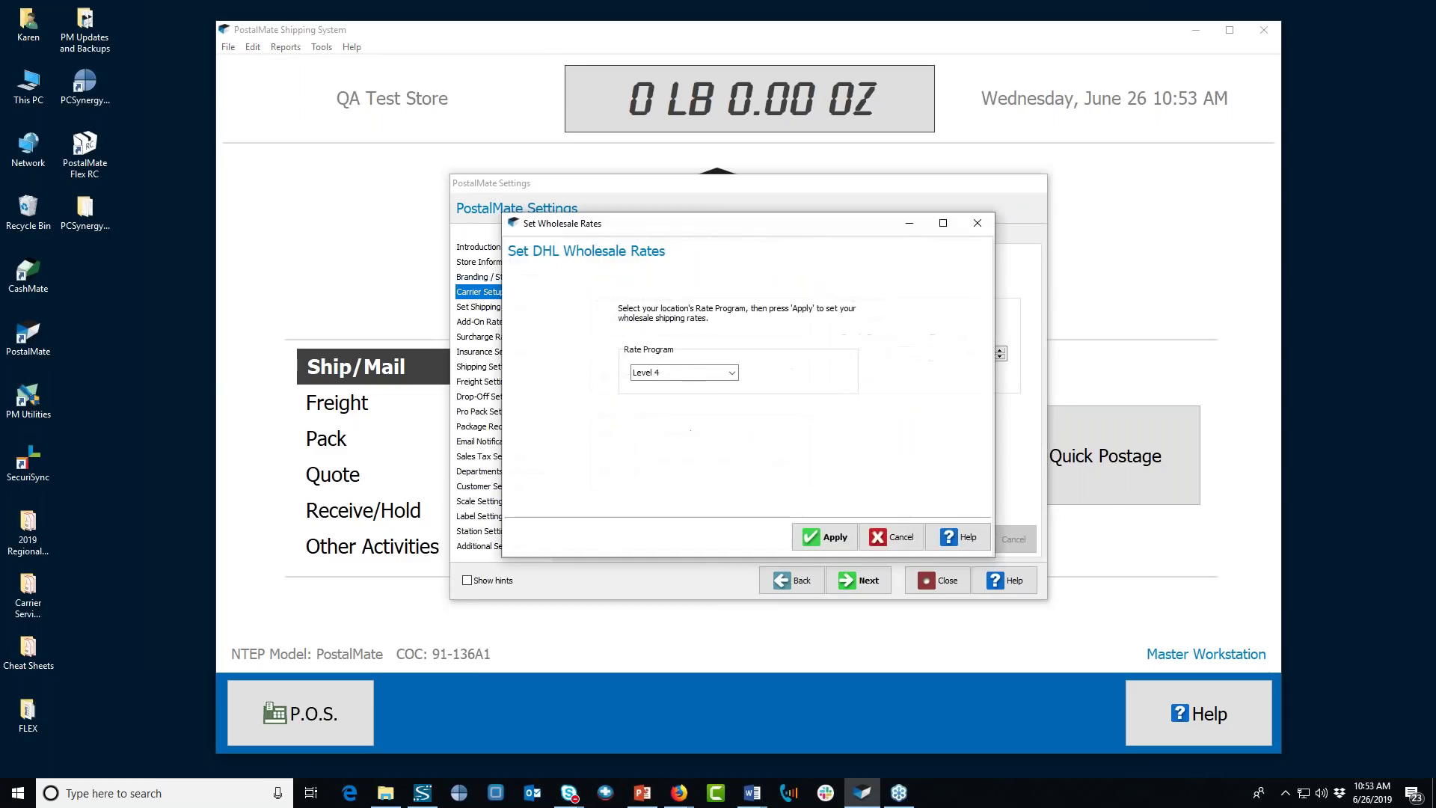
pyautogui.click(733, 375)
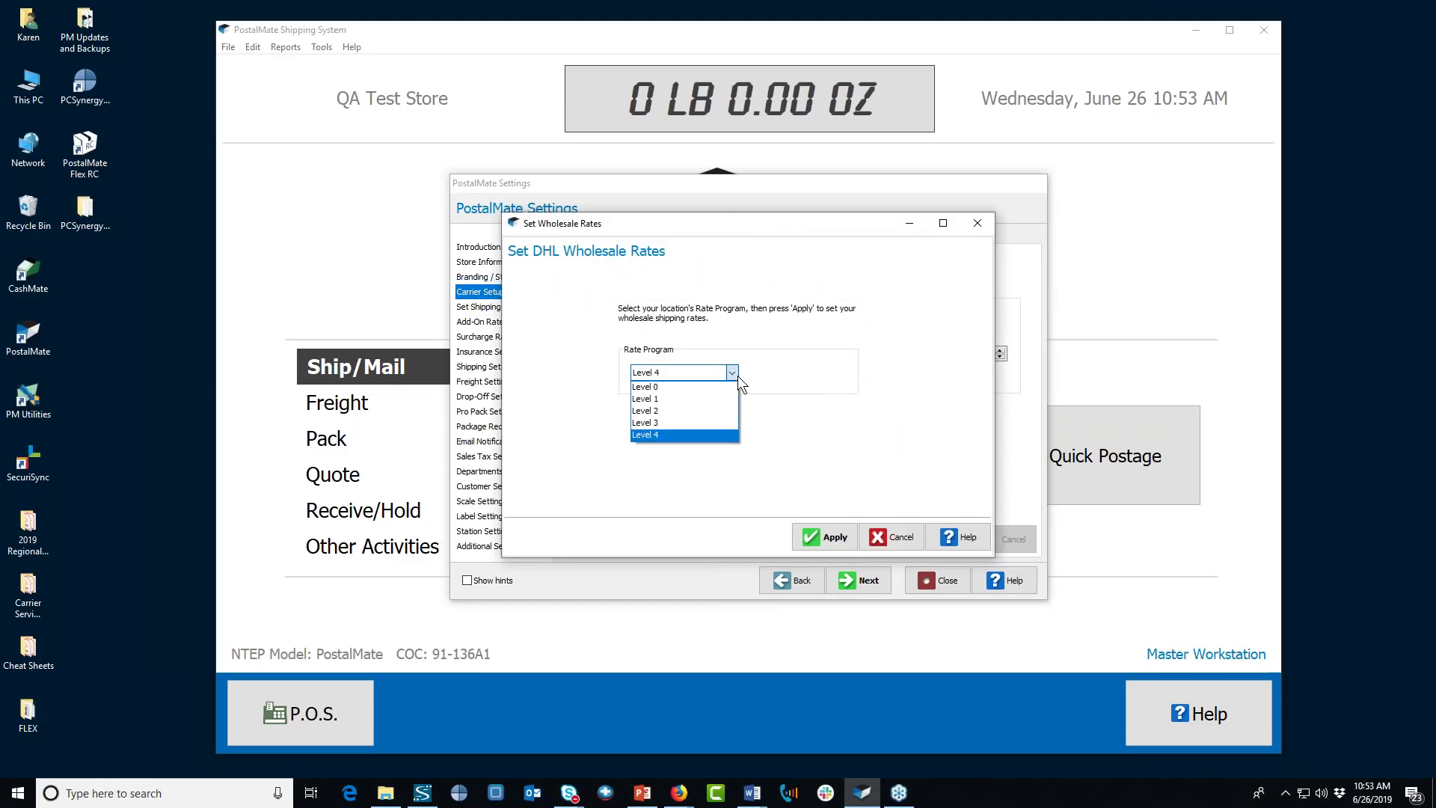
pyautogui.click(701, 410)
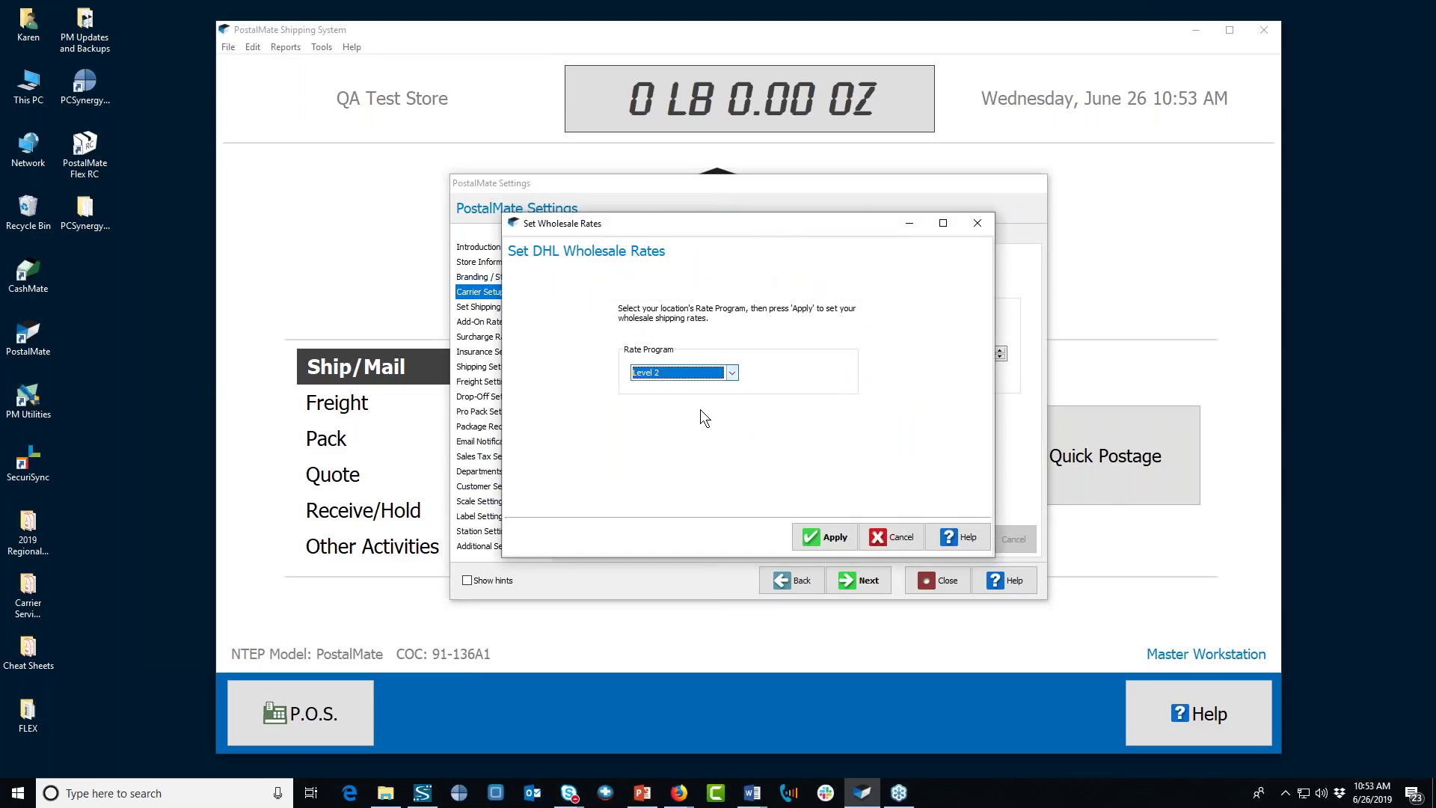
pyautogui.click(821, 536)
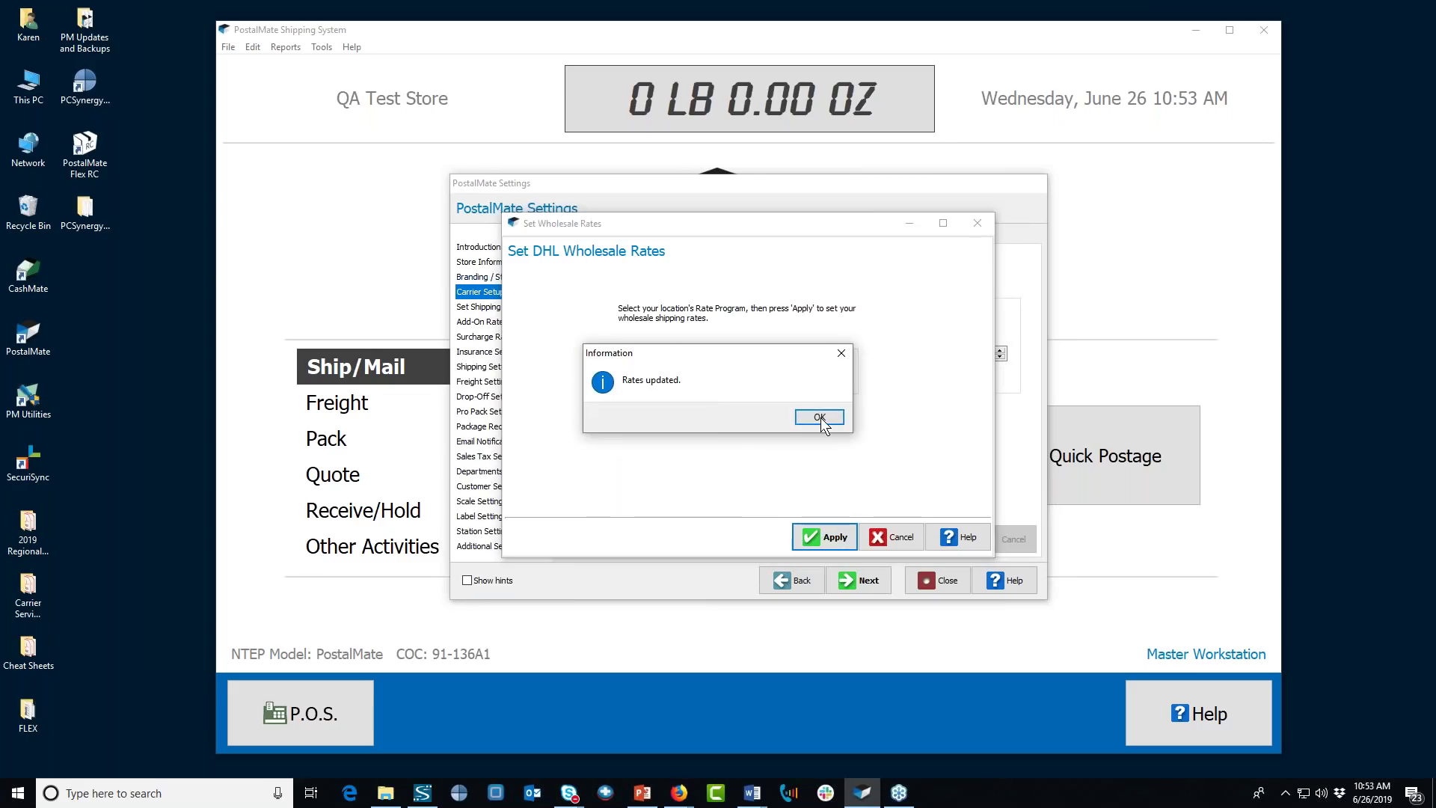
pyautogui.click(820, 417)
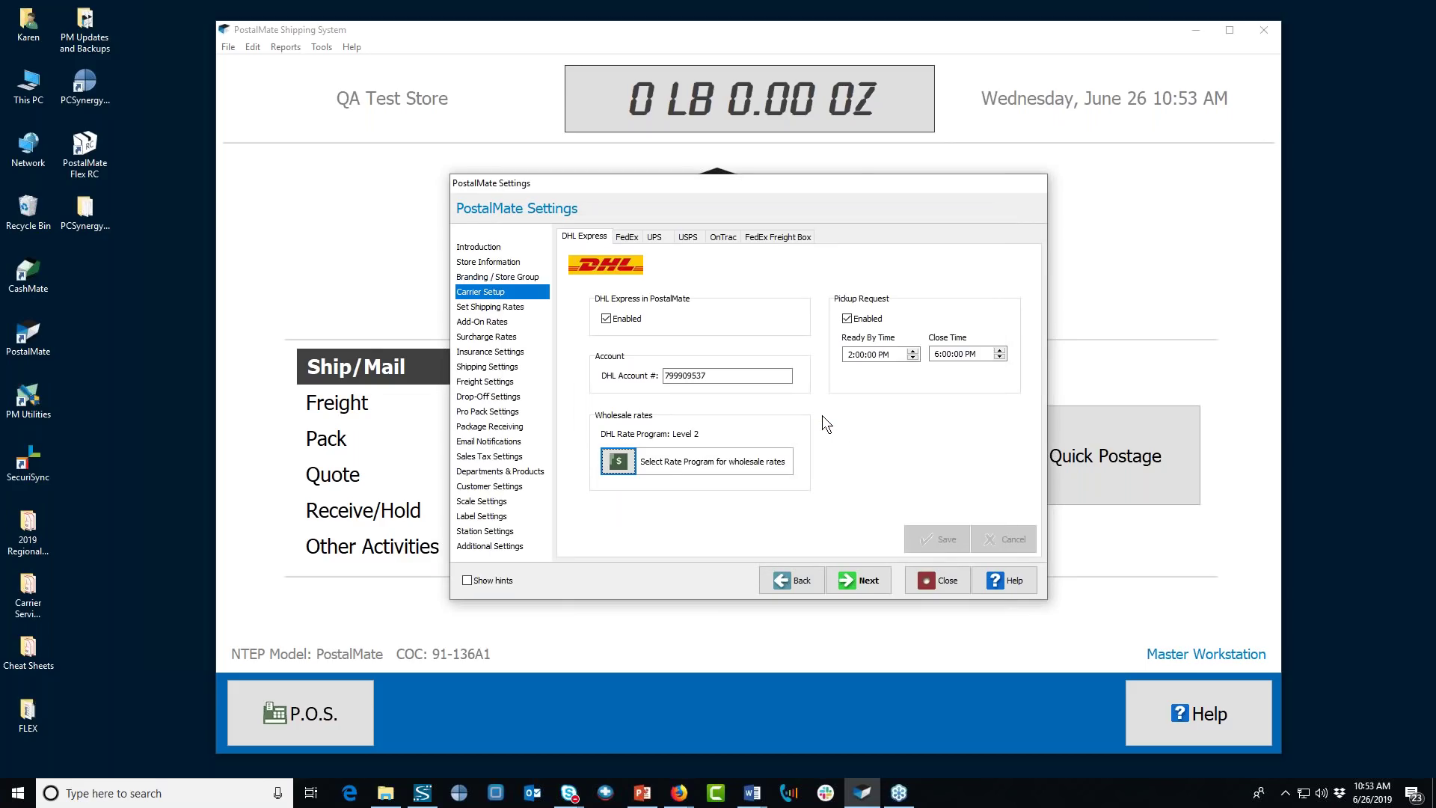
# Set the DHL wholesale rate program to Level 4 and apply the rates.
pyautogui.click(619, 461)
pyautogui.click(738, 374)
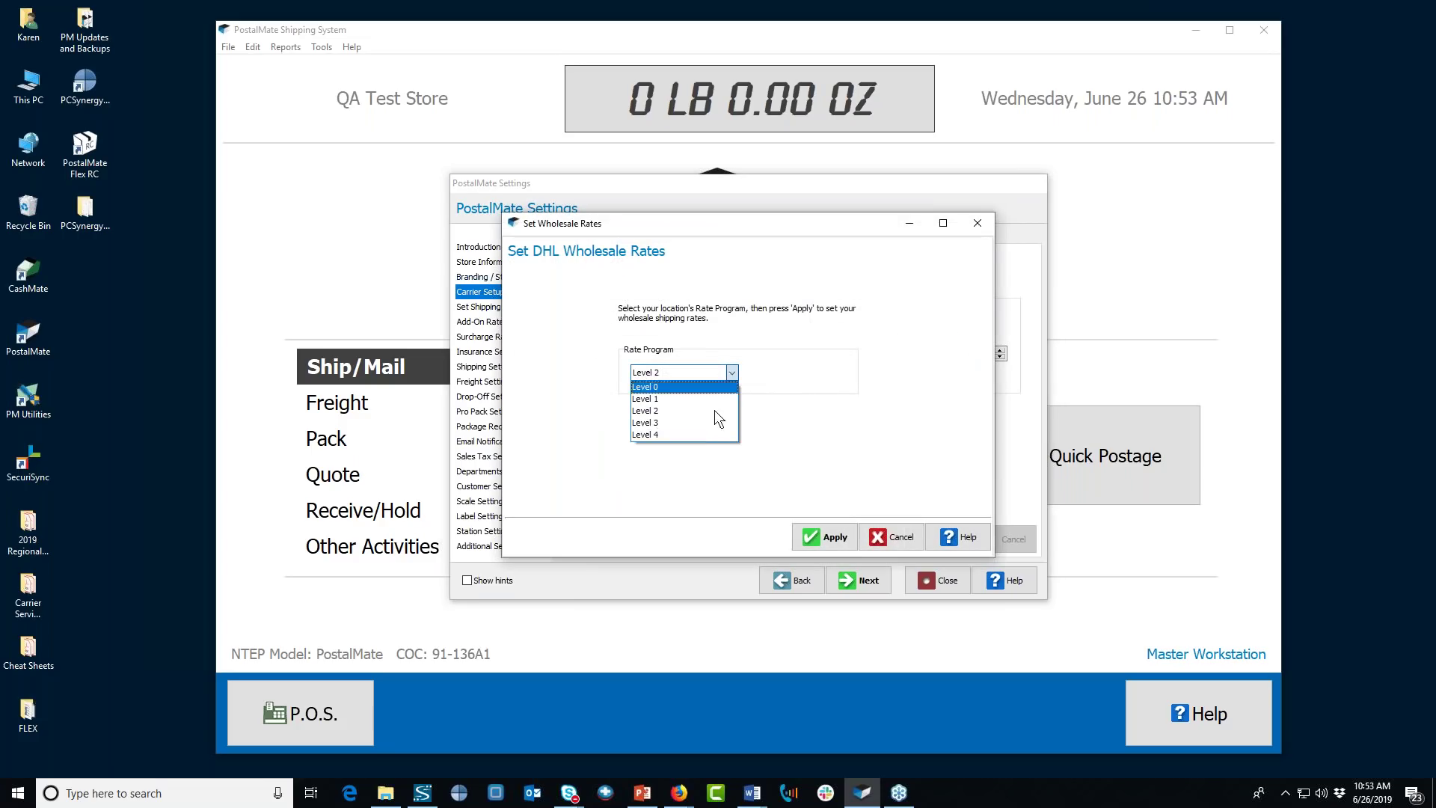
pyautogui.click(689, 433)
pyautogui.click(823, 538)
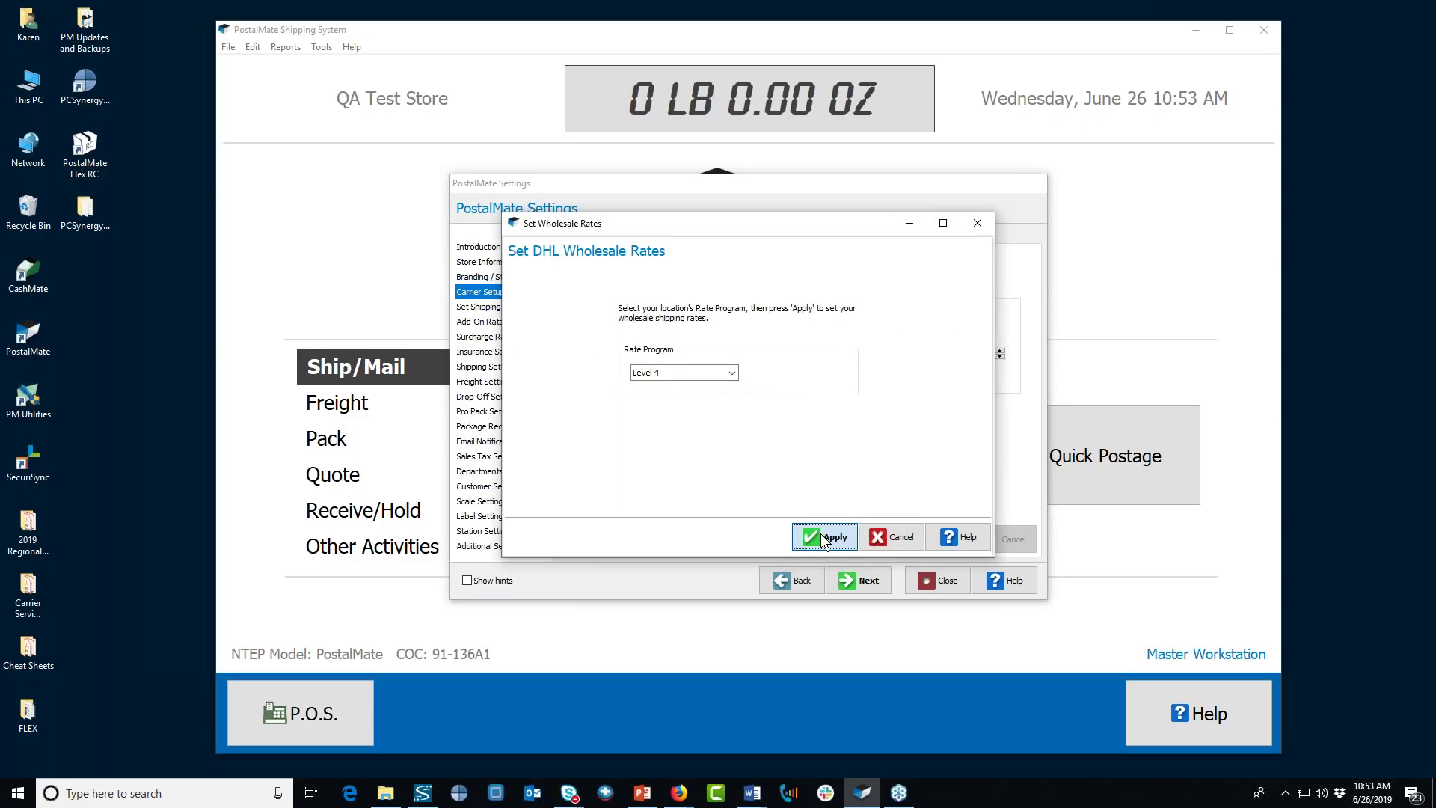
pyautogui.click(820, 418)
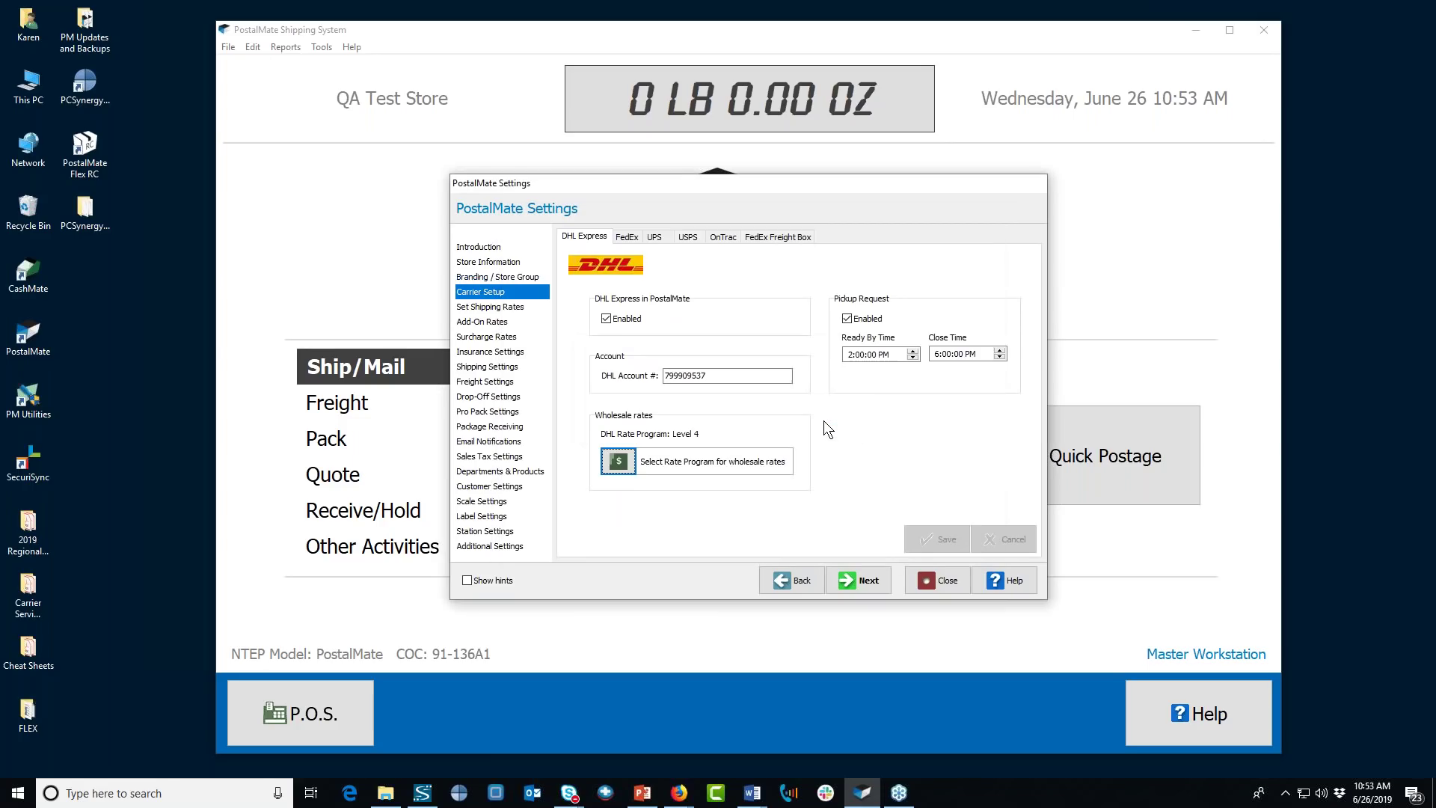